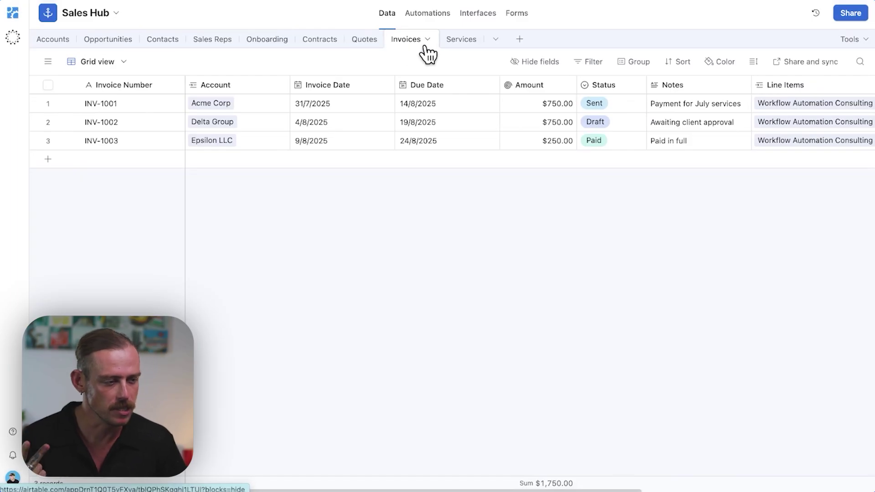
Look at the Services table, then return to the Invoices table
{"action": "left_click", "coordinate": [462, 41]}
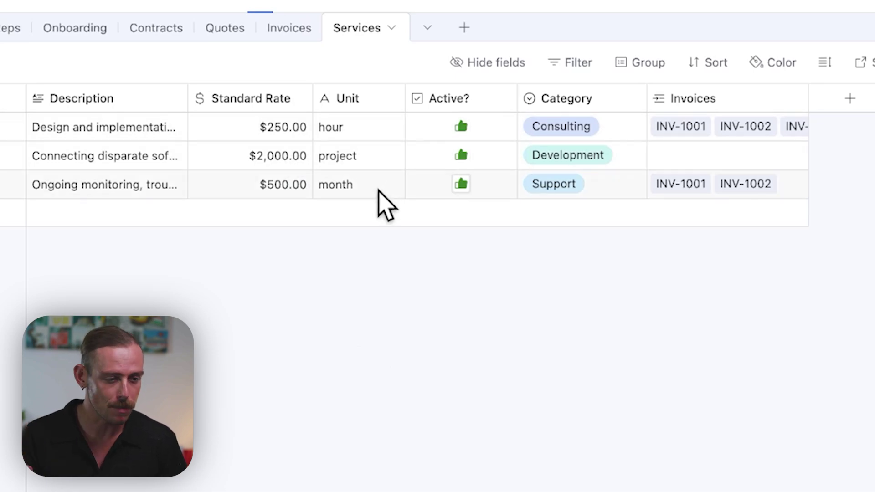
{"action": "left_click", "coordinate": [302, 33]}
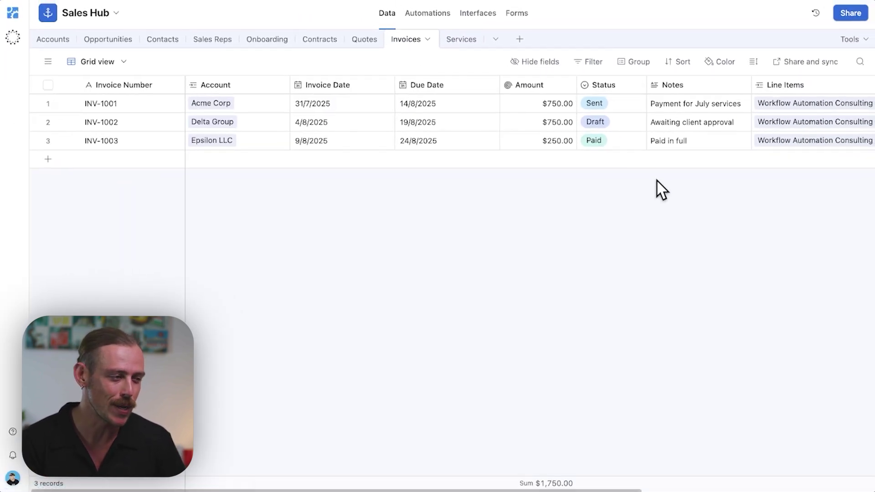
{"action": "scroll", "coordinate": [662, 190], "scroll_direction": "right", "scroll_amount": 3}
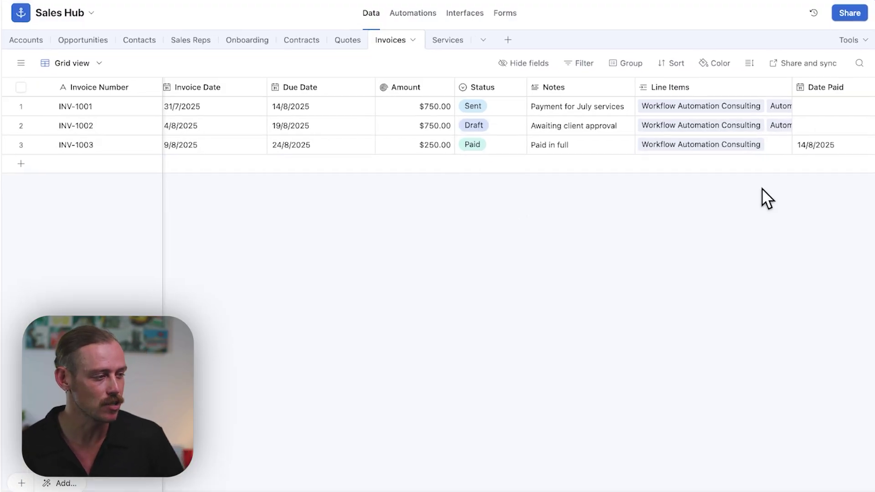
Add the Page designer extension from the marketplace by searching 'page des'
{"action": "left_click", "coordinate": [863, 47]}
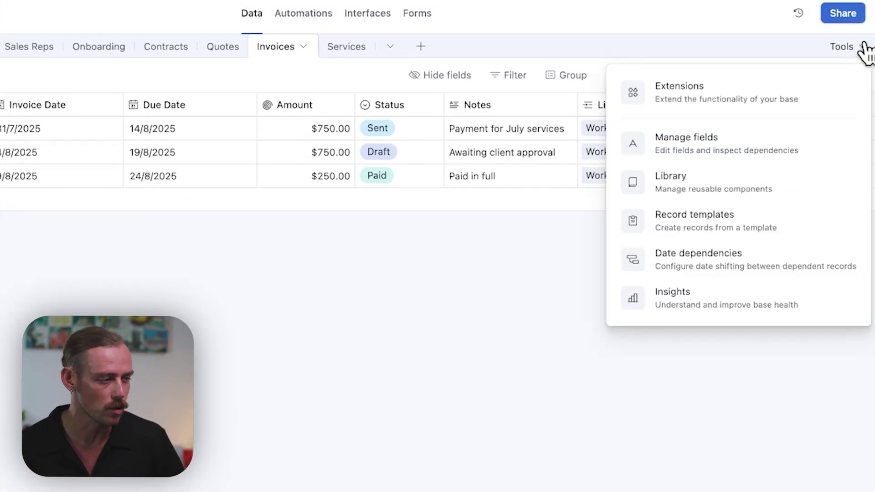
{"action": "left_click", "coordinate": [785, 91]}
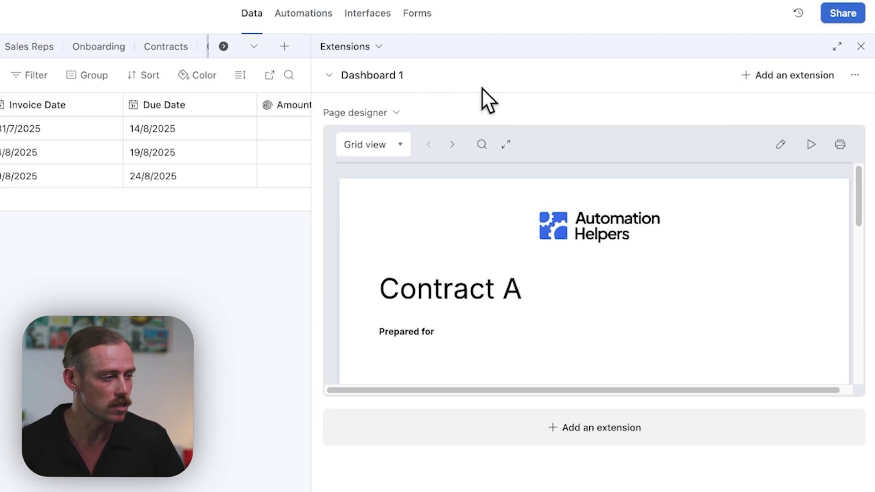
{"action": "left_click", "coordinate": [788, 76]}
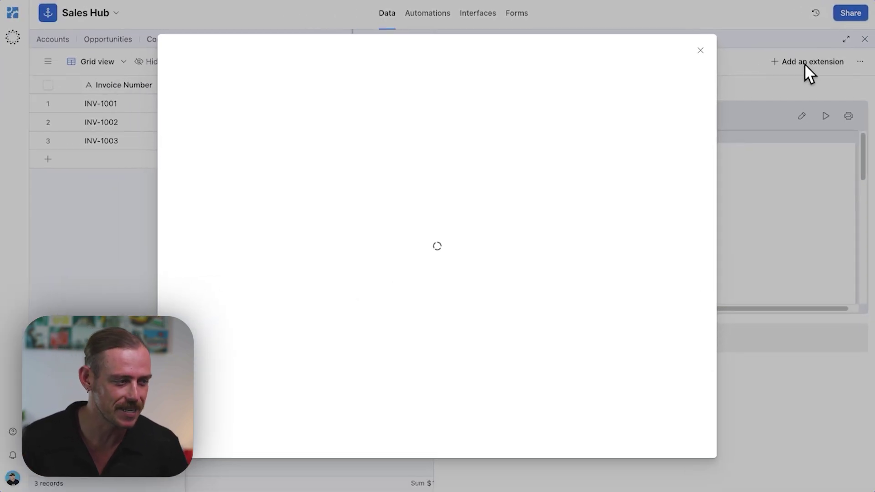
{"action": "type", "text": "page design"}
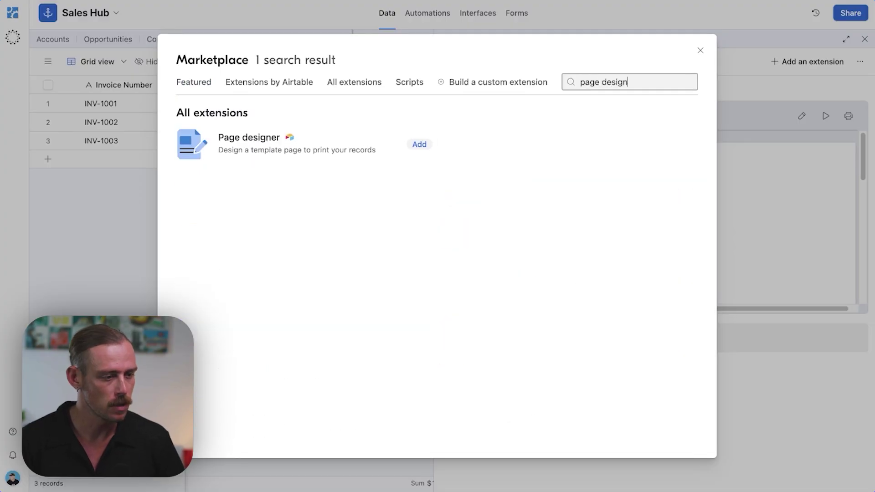
{"action": "left_click", "coordinate": [418, 145]}
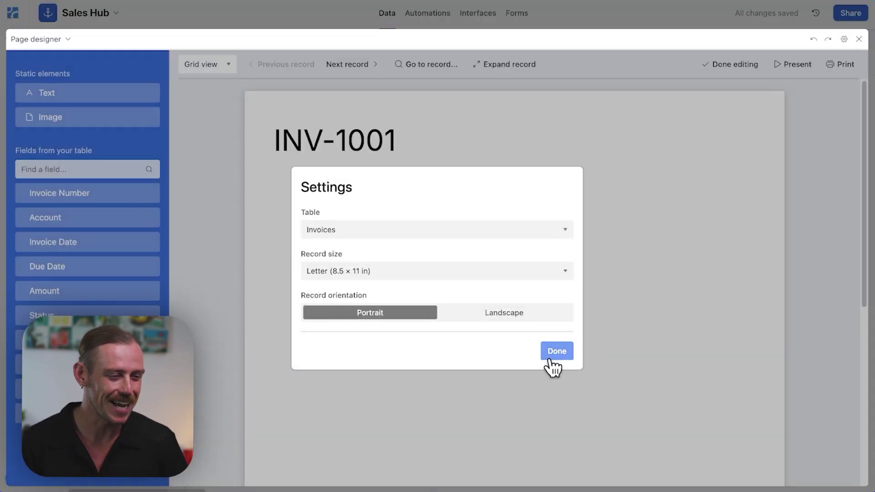
Confirm the Invoices page settings, add the Account field, and preview INV-1001 again
{"action": "left_click", "coordinate": [549, 359]}
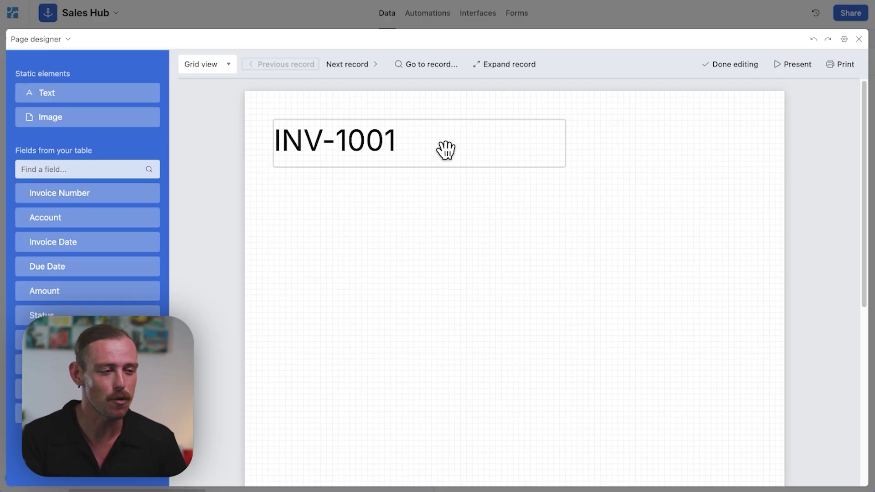
{"action": "left_click", "coordinate": [351, 64]}
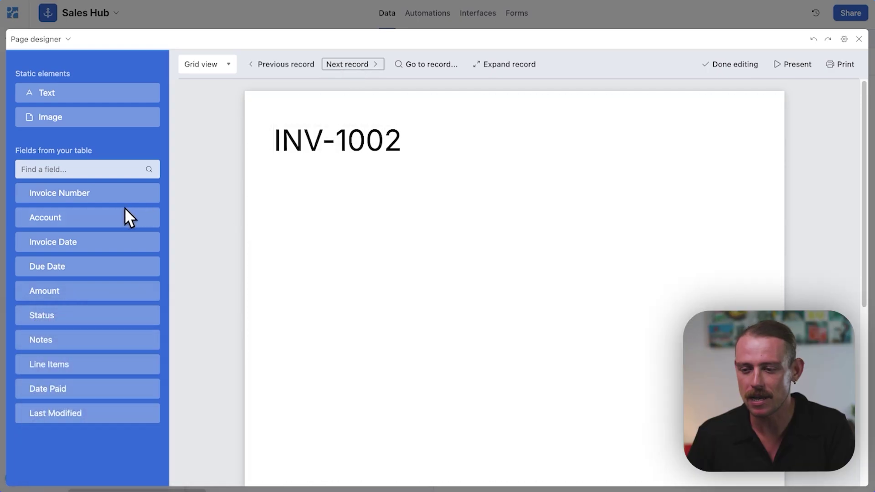
{"action": "left_click", "coordinate": [110, 218]}
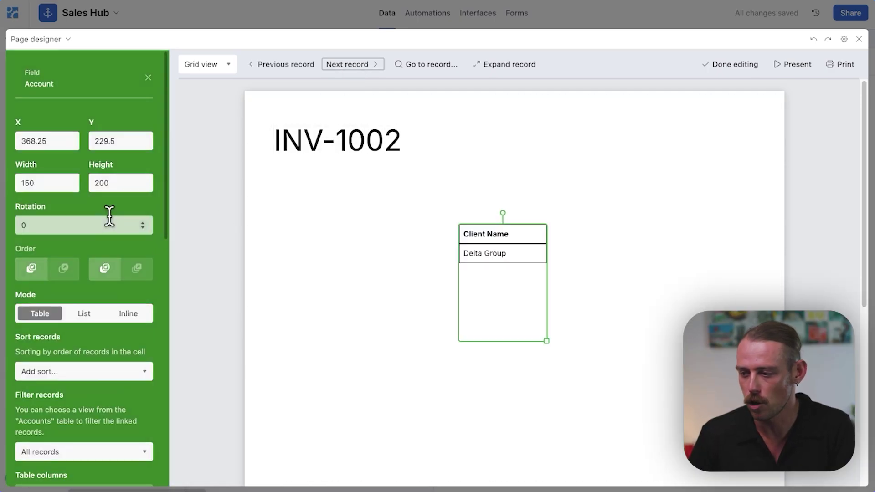
{"action": "left_click", "coordinate": [291, 65]}
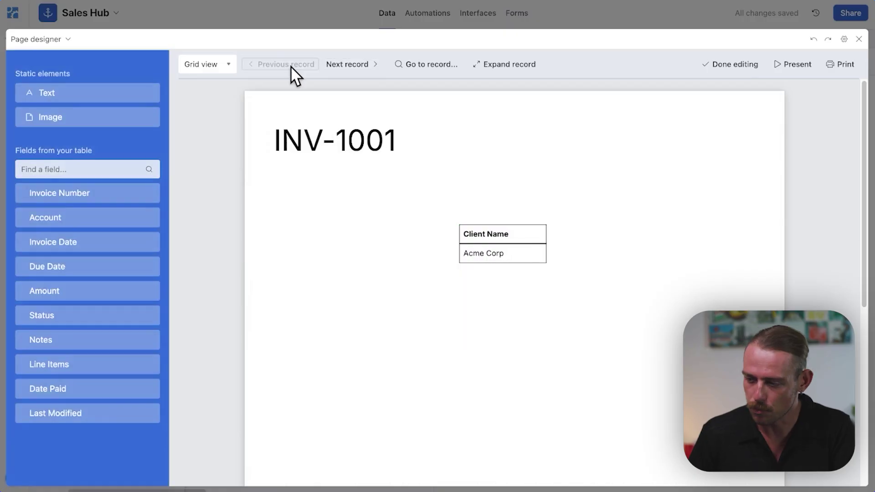
Delete the Account table box from the invoice page
{"action": "left_click", "coordinate": [523, 277]}
{"action": "key", "text": "Delete"}
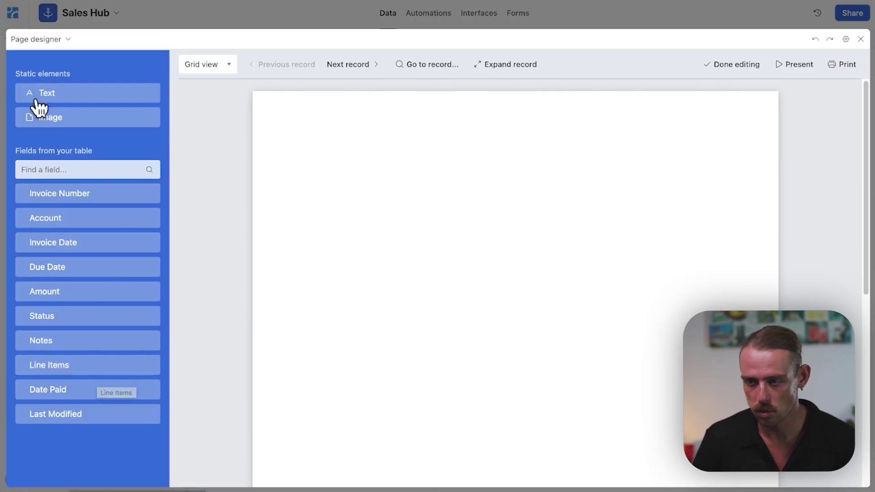
{"action": "left_click", "coordinate": [62, 40]}
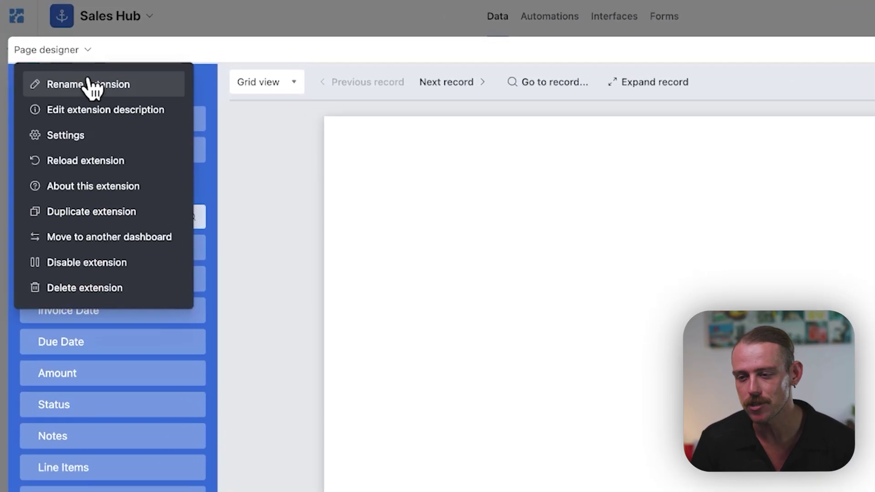
{"action": "left_click", "coordinate": [91, 136]}
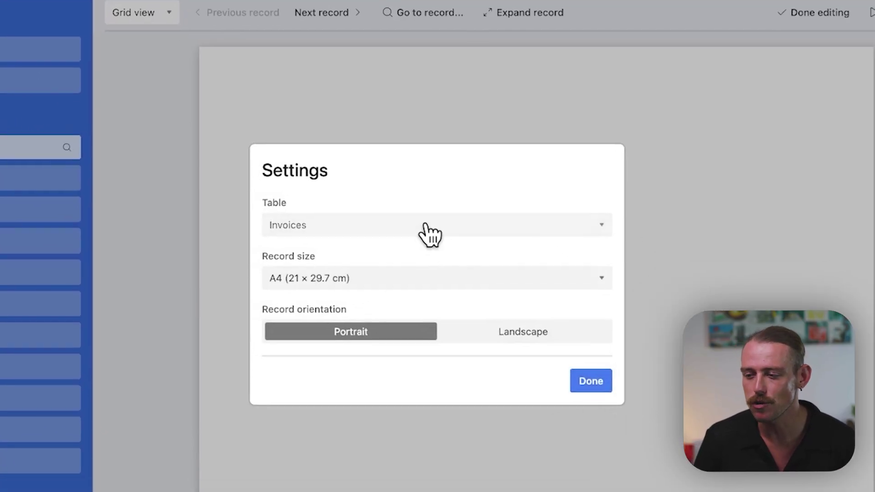
{"action": "left_click", "coordinate": [429, 234]}
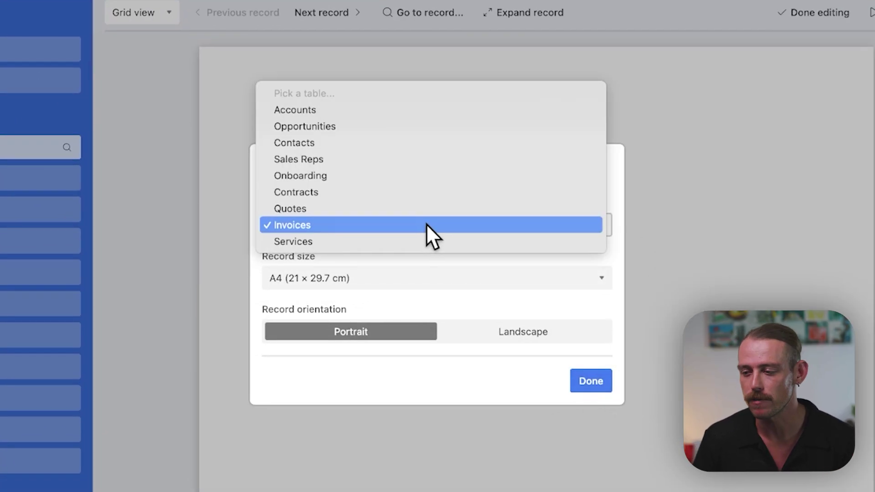
{"action": "left_click", "coordinate": [427, 226]}
{"action": "left_click", "coordinate": [596, 386]}
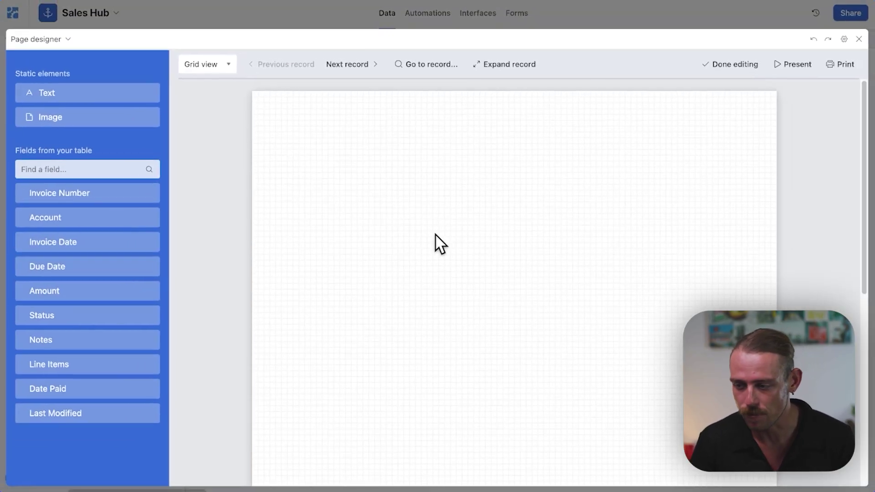
Add an image element in the page's top-left corner and start filling its Image URL
{"action": "left_click", "coordinate": [78, 122]}
{"action": "left_click_drag", "start_coordinate": [512, 301], "coordinate": [332, 166]}
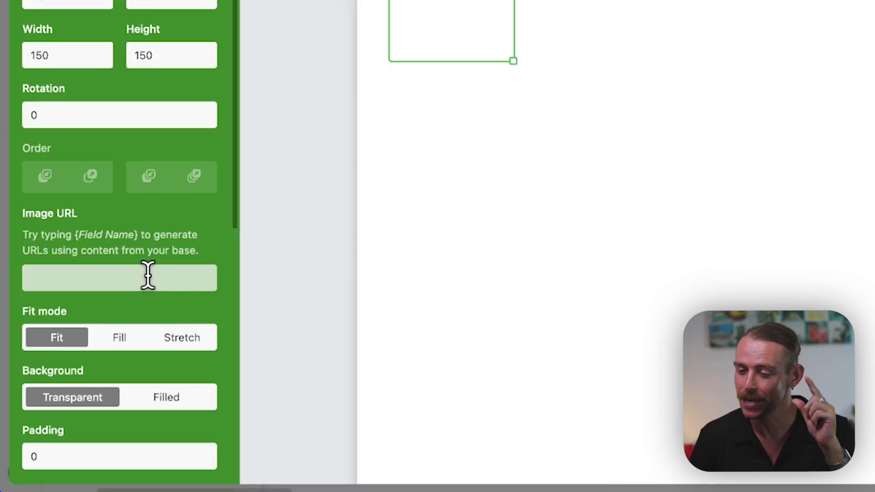
{"action": "left_click", "coordinate": [145, 276]}
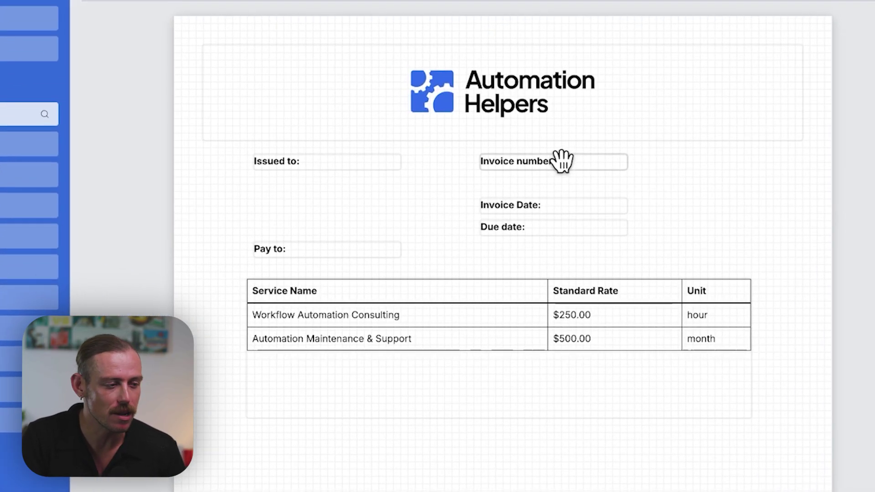
Move the line-items table lower, then add and remove a $750.00 Amount box
{"action": "left_click_drag", "start_coordinate": [440, 303], "coordinate": [454, 351]}
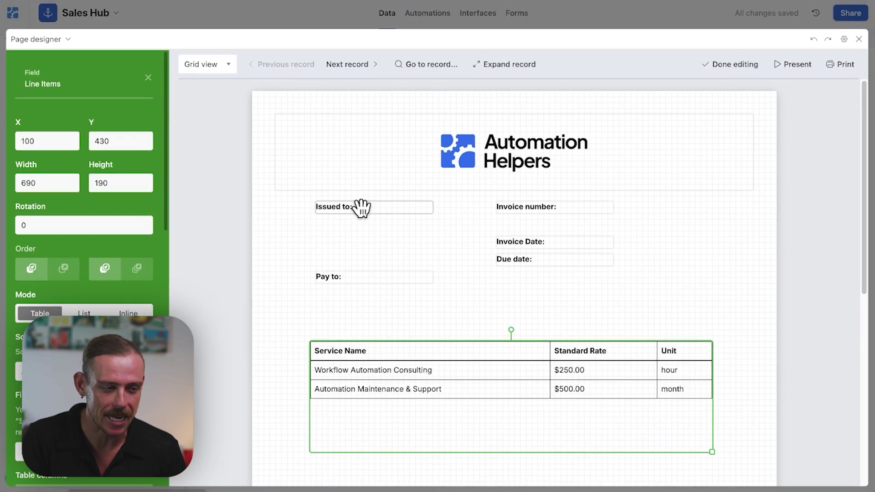
{"action": "left_click", "coordinate": [248, 178]}
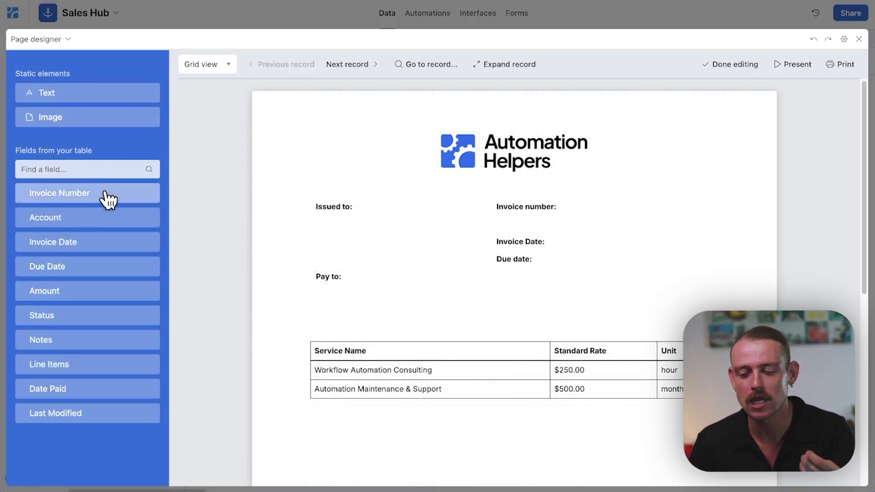
{"action": "left_click", "coordinate": [100, 292]}
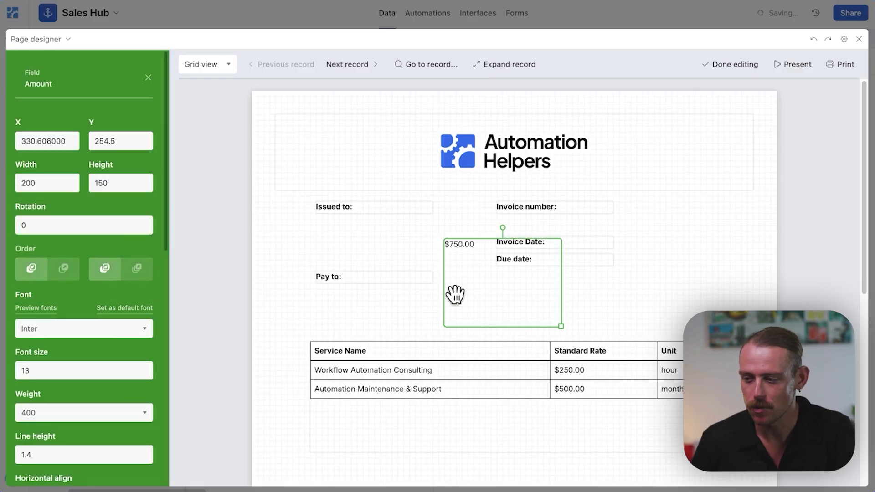
{"action": "left_click_drag", "start_coordinate": [455, 293], "coordinate": [417, 352]}
{"action": "key", "text": "Delete"}
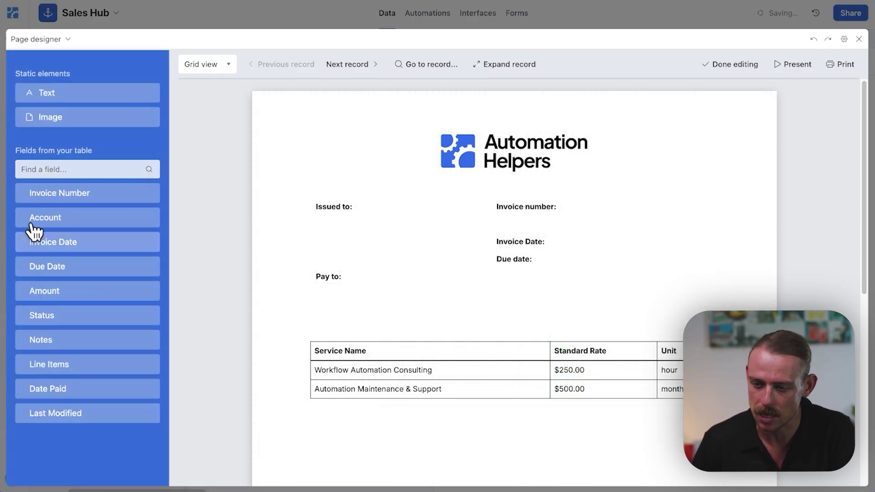
Place the Account field under Issued to, trying bulleted then inline mode
{"action": "left_click", "coordinate": [59, 219]}
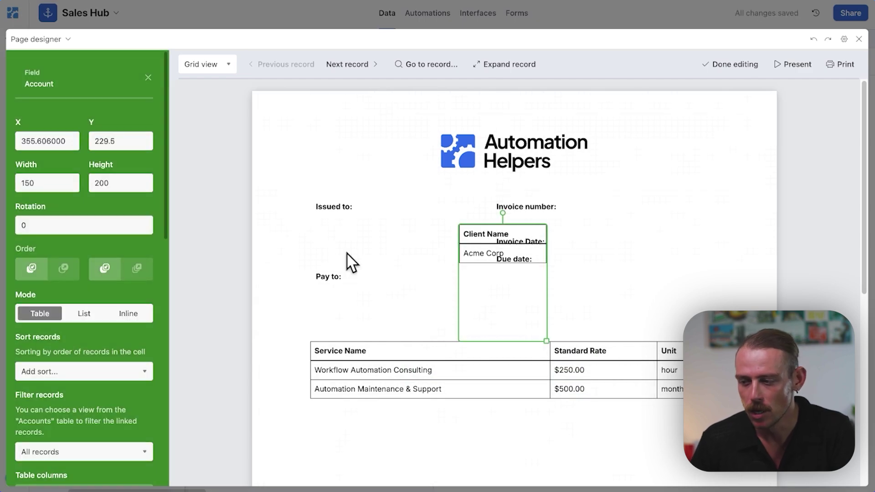
{"action": "left_click_drag", "start_coordinate": [500, 305], "coordinate": [428, 306]}
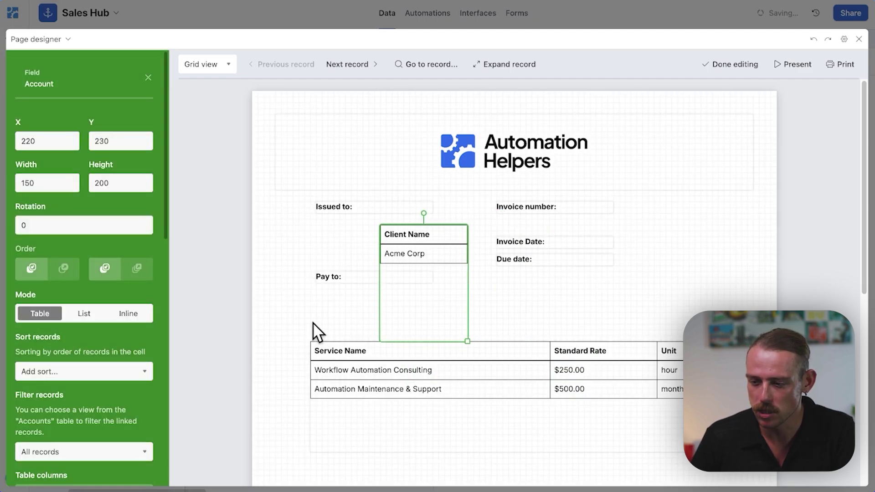
{"action": "left_click", "coordinate": [83, 315]}
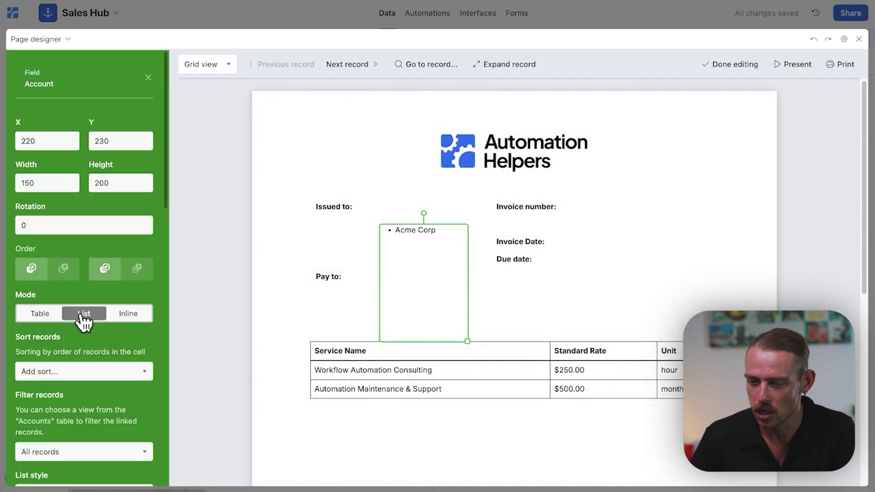
{"action": "left_click", "coordinate": [124, 314]}
{"action": "key", "text": "Delete"}
{"action": "left_click", "coordinate": [389, 208]}
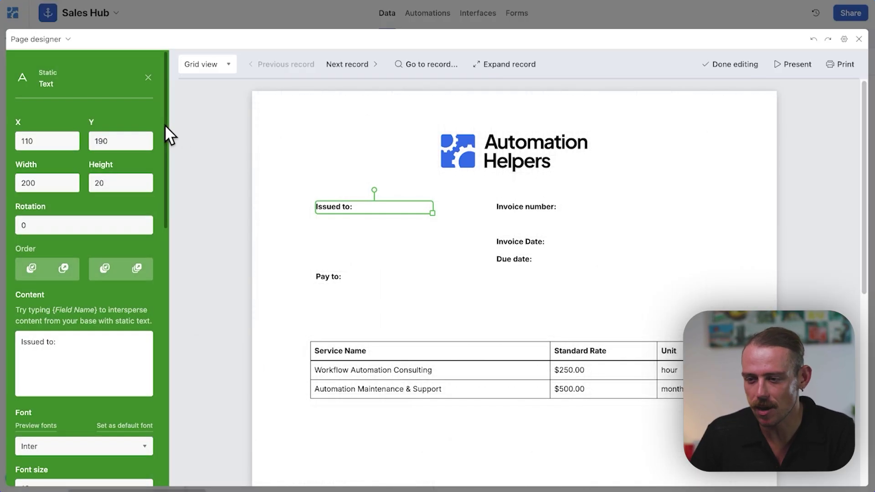
{"action": "scroll", "coordinate": [164, 132], "scroll_direction": "down", "scroll_amount": 1}
{"action": "scroll", "coordinate": [167, 152], "scroll_direction": "down", "scroll_amount": 5}
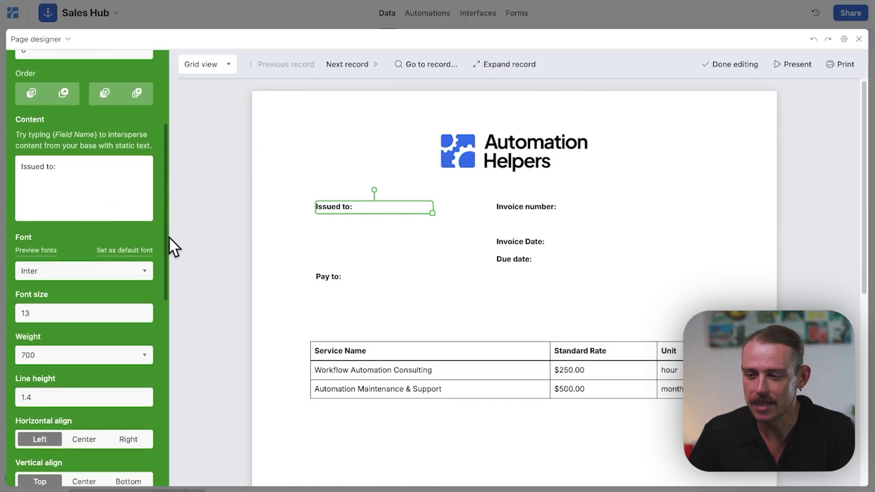
{"action": "scroll", "coordinate": [167, 219], "scroll_direction": "down", "scroll_amount": 6}
{"action": "scroll", "coordinate": [165, 319], "scroll_direction": "down", "scroll_amount": 7}
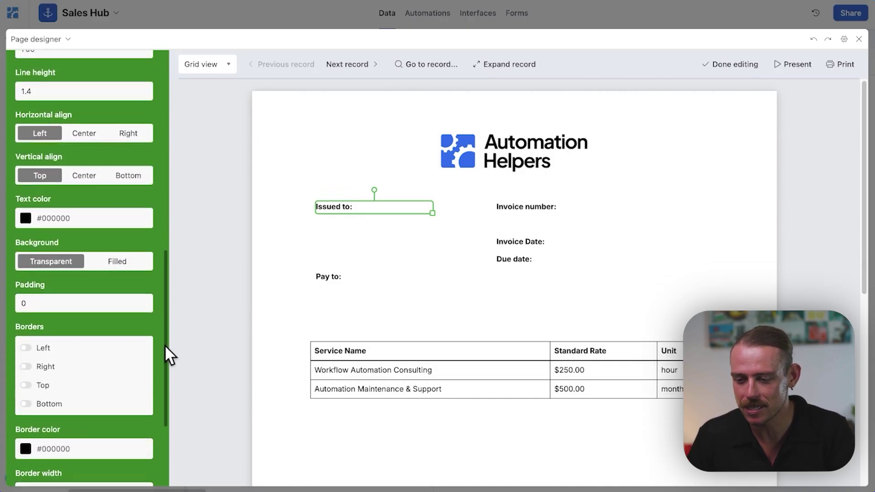
{"action": "scroll", "coordinate": [162, 365], "scroll_direction": "up", "scroll_amount": 2}
{"action": "scroll", "coordinate": [165, 310], "scroll_direction": "up", "scroll_amount": 10}
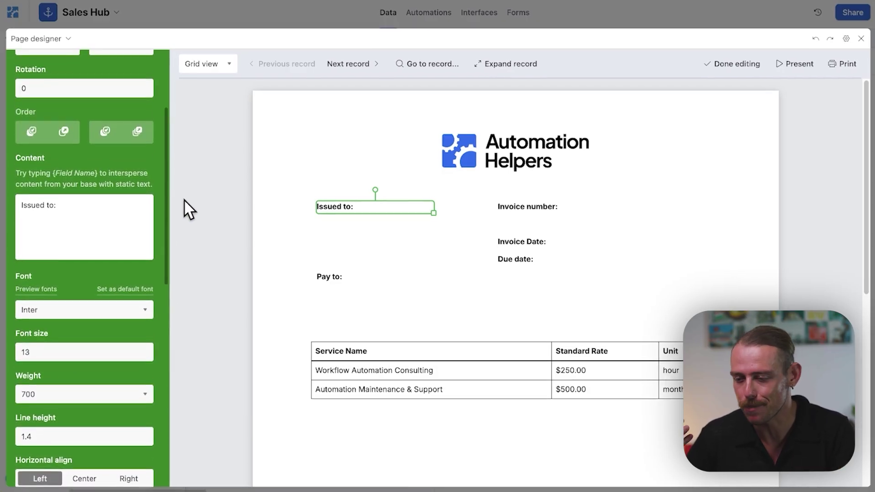
Append {Account} to the Issued to label and preview it on the next and first records
{"action": "left_click", "coordinate": [108, 212]}
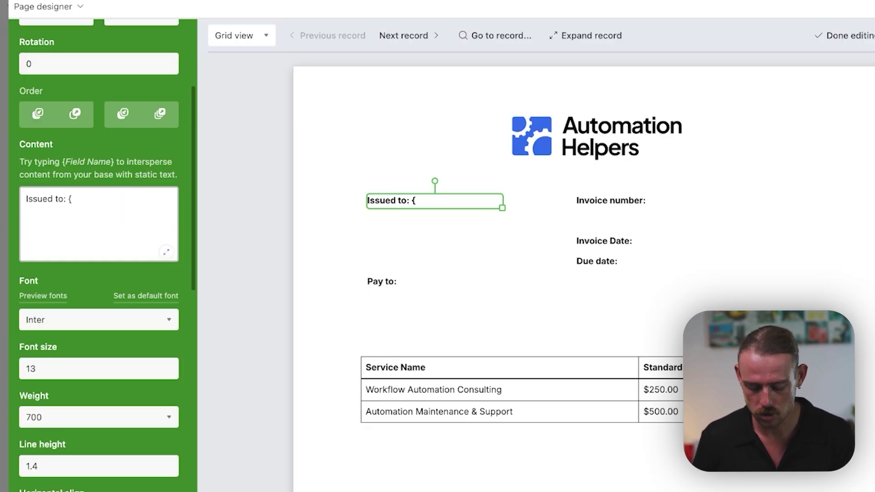
{"action": "type", "text": "{Account}"}
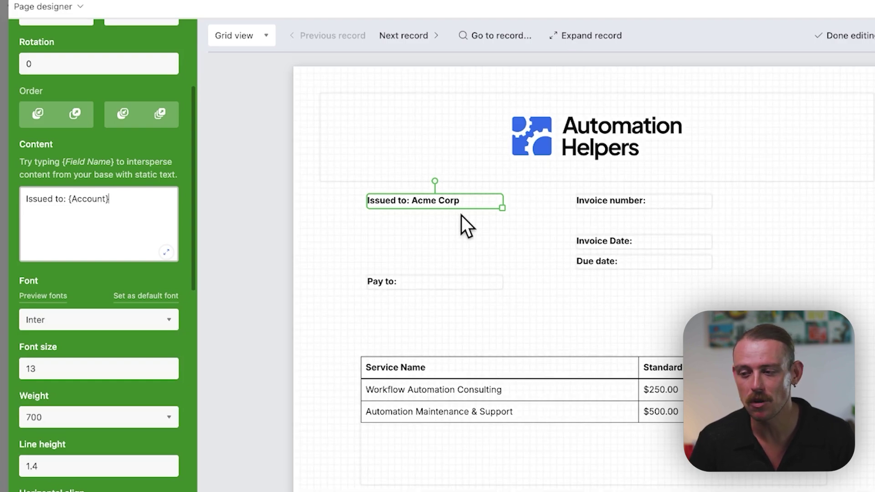
{"action": "left_click", "coordinate": [403, 37]}
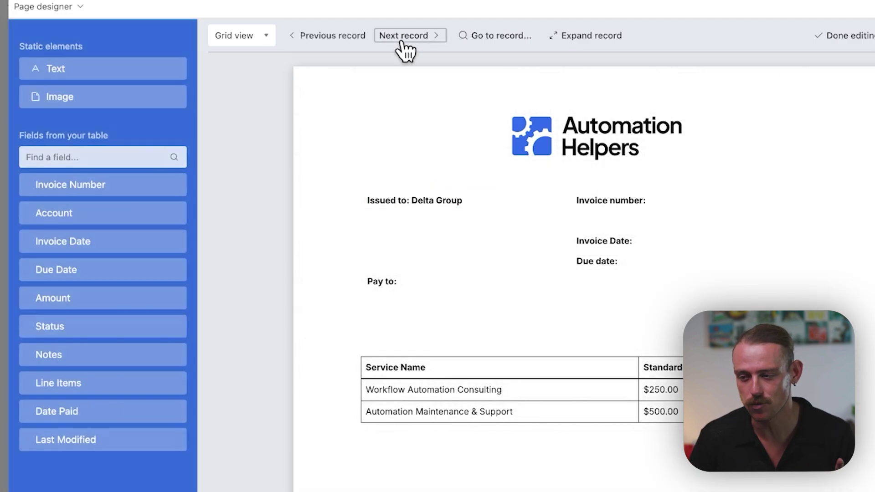
{"action": "left_click", "coordinate": [340, 38]}
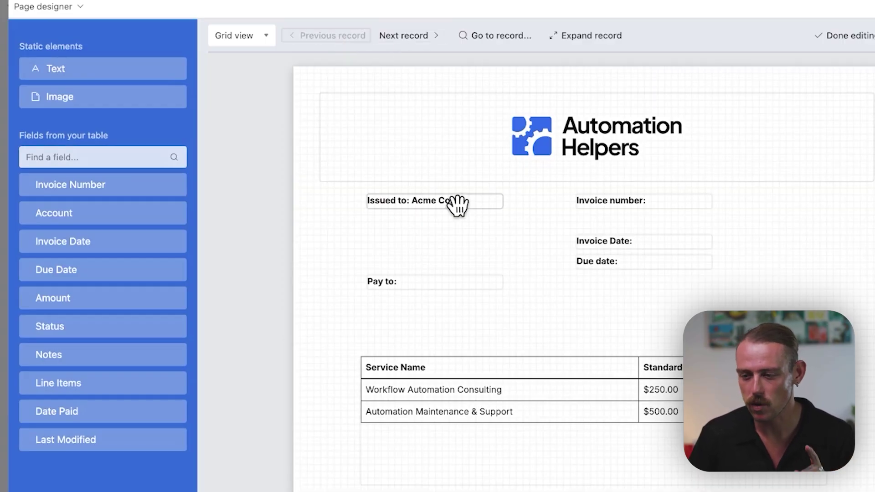
Set the Issued to label's weight to 400 and remove {Account} from its text
{"action": "left_click", "coordinate": [458, 206]}
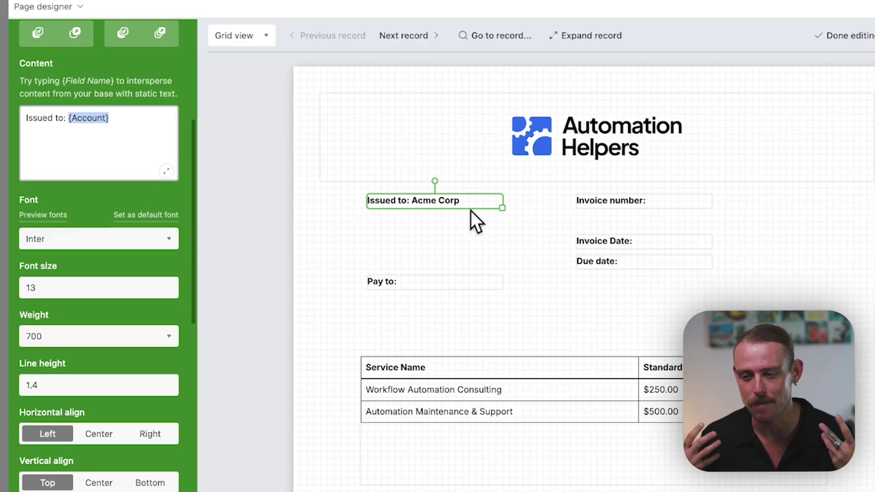
{"action": "left_click", "coordinate": [82, 337]}
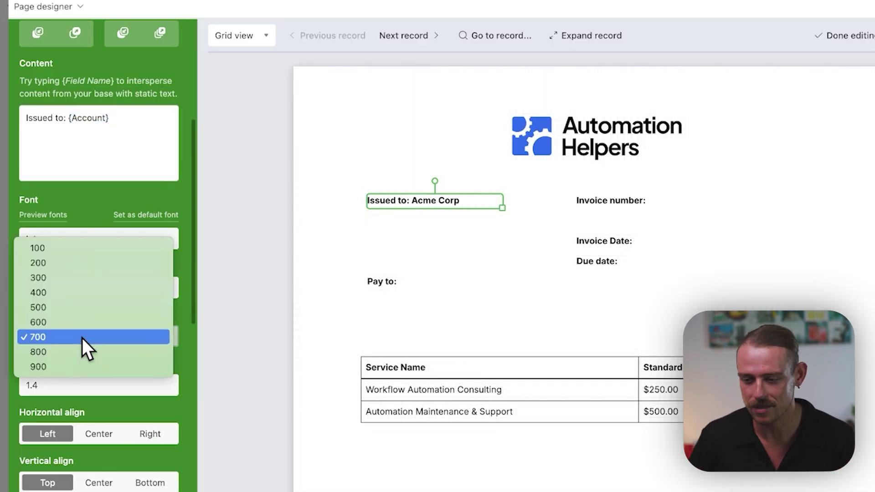
{"action": "left_click", "coordinate": [80, 297]}
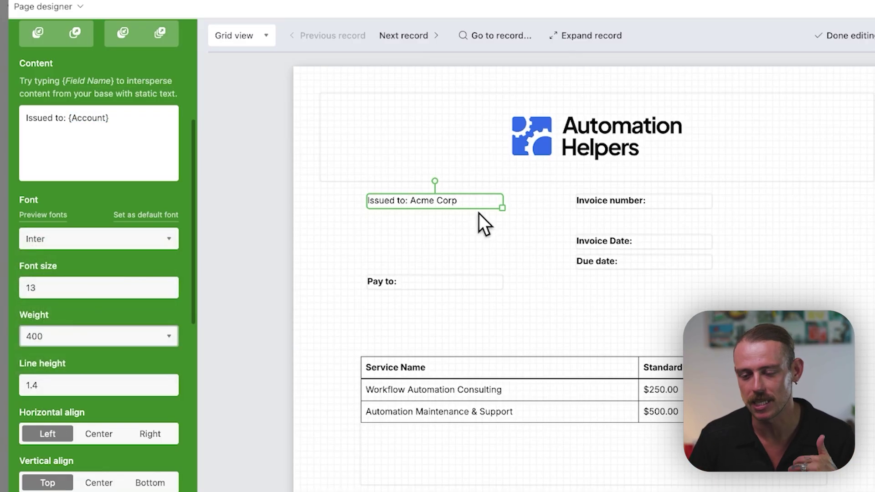
{"action": "left_click_drag", "start_coordinate": [69, 118], "coordinate": [120, 114]}
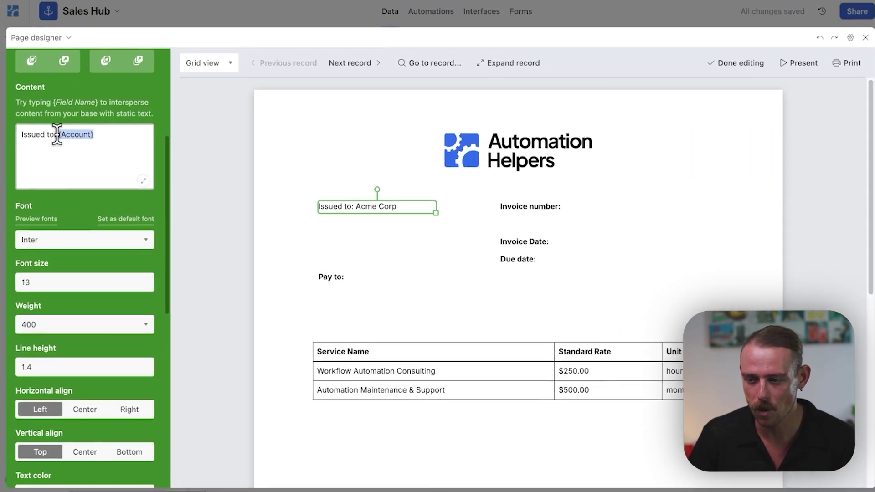
{"action": "key", "text": "BackSpace"}
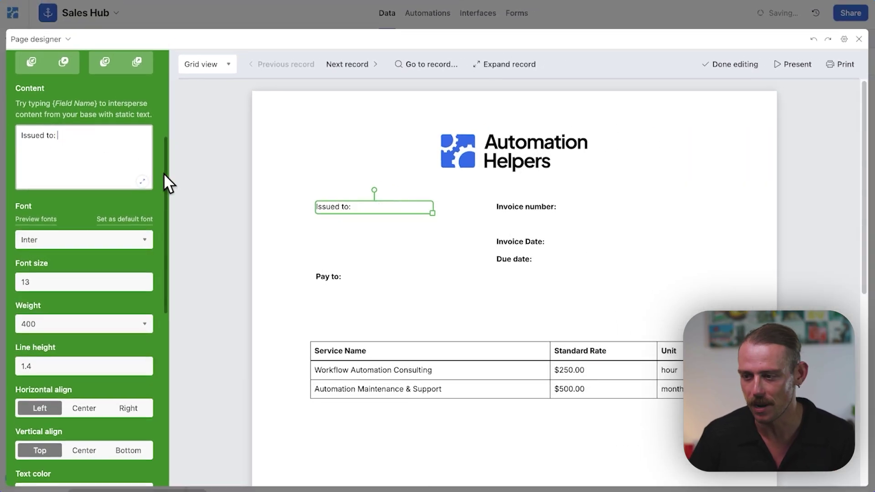
{"action": "scroll", "coordinate": [145, 137], "scroll_direction": "up", "scroll_amount": 5}
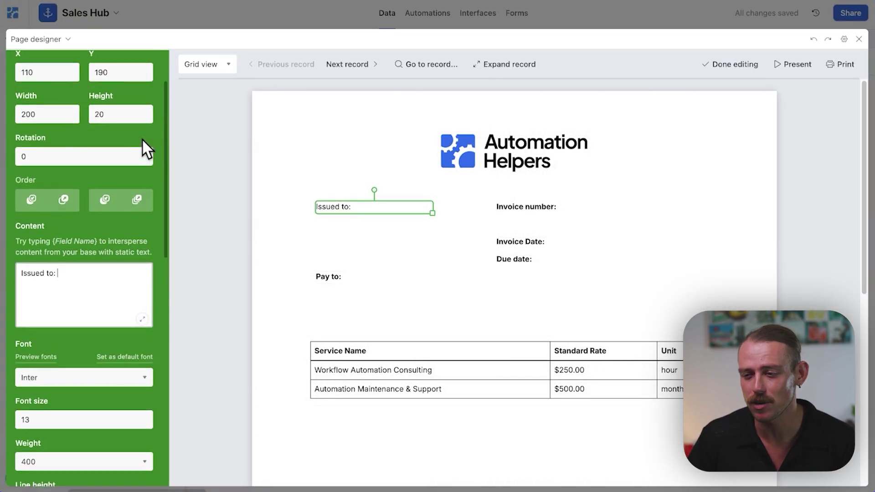
Add a small inline Account field showing Acme Corp right beside the Issued to label
{"action": "left_click", "coordinate": [148, 78]}
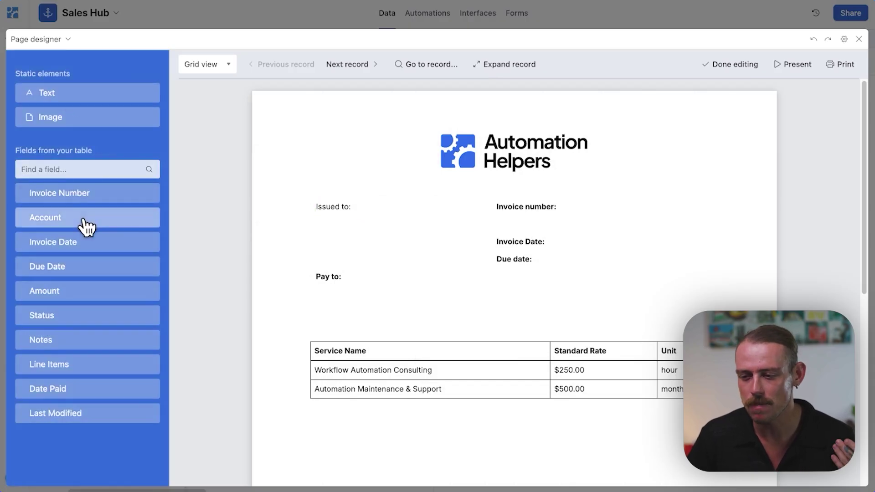
{"action": "left_click_drag", "start_coordinate": [83, 220], "coordinate": [533, 262]}
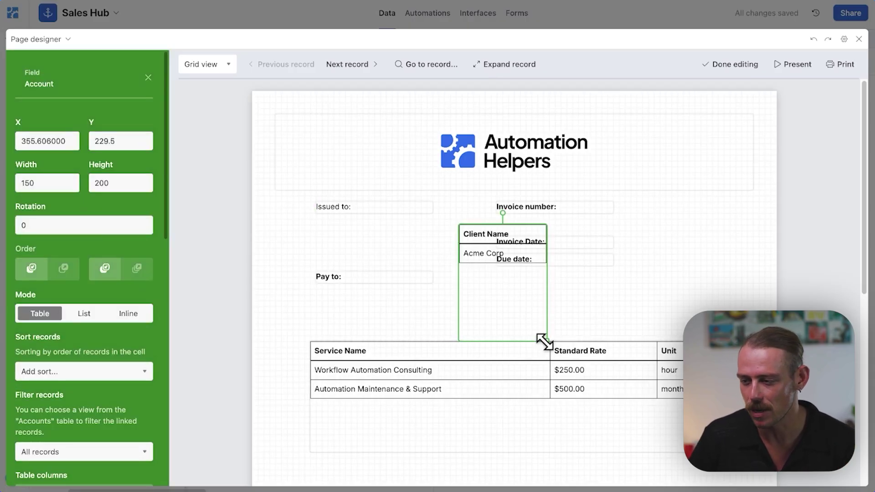
{"action": "left_click_drag", "start_coordinate": [545, 342], "coordinate": [520, 271]}
{"action": "scroll", "coordinate": [102, 292], "scroll_direction": "down", "scroll_amount": 2}
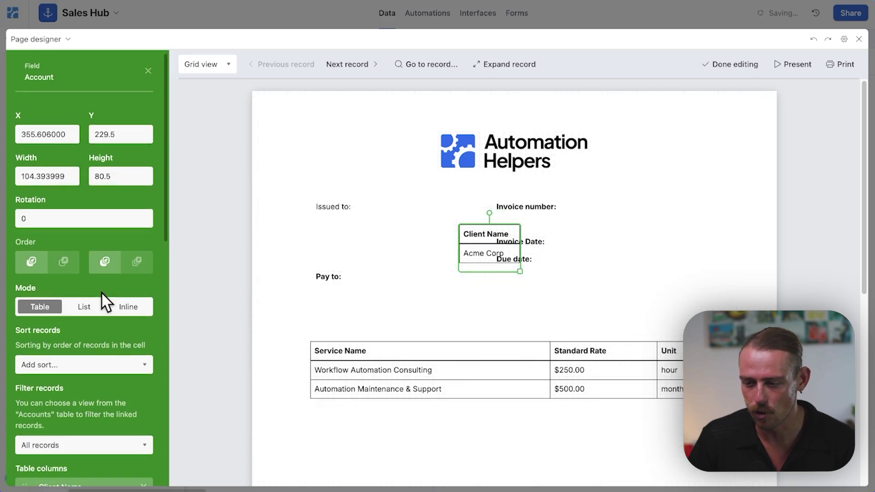
{"action": "left_click", "coordinate": [128, 263]}
{"action": "scroll", "coordinate": [152, 297], "scroll_direction": "down", "scroll_amount": 3}
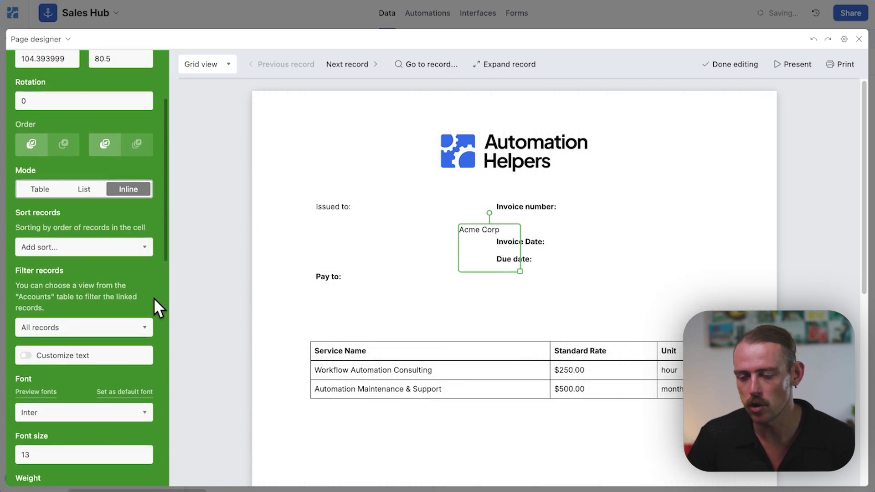
{"action": "scroll", "coordinate": [94, 248], "scroll_direction": "down", "scroll_amount": 2}
{"action": "left_click_drag", "start_coordinate": [509, 273], "coordinate": [434, 215]}
Set the Issued to label's font weight back to 700
{"action": "left_click", "coordinate": [336, 207]}
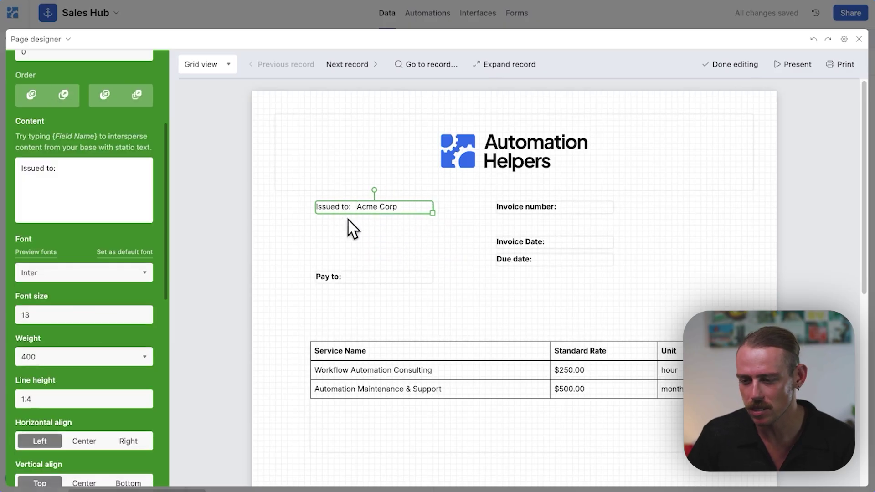
{"action": "scroll", "coordinate": [117, 359], "scroll_direction": "down", "scroll_amount": 5}
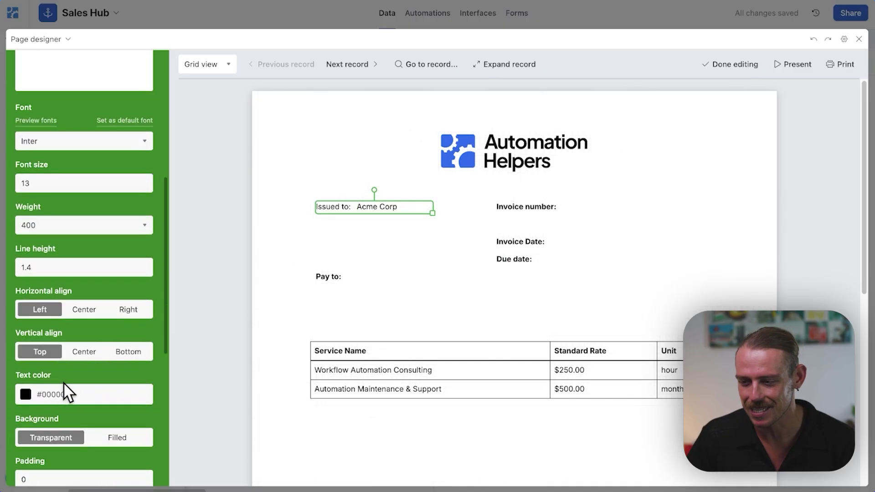
{"action": "scroll", "coordinate": [98, 360], "scroll_direction": "up", "scroll_amount": 4}
{"action": "left_click", "coordinate": [72, 328]}
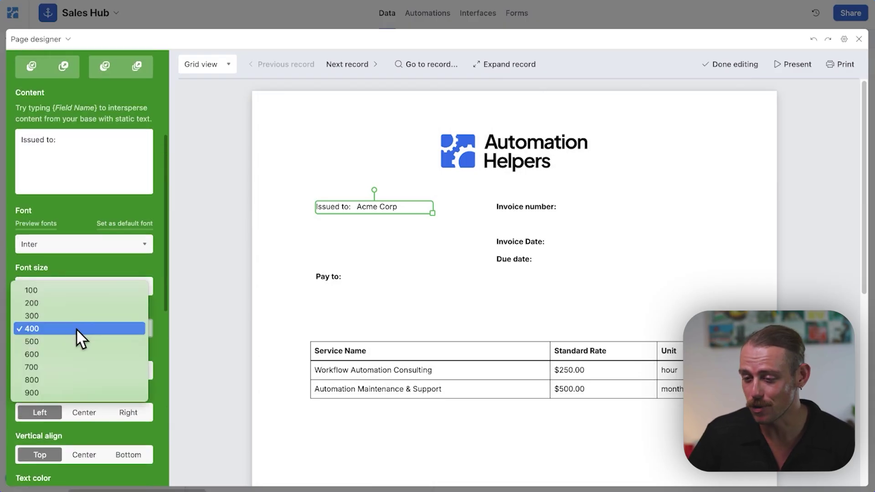
{"action": "left_click", "coordinate": [53, 367]}
{"action": "left_click", "coordinate": [402, 242]}
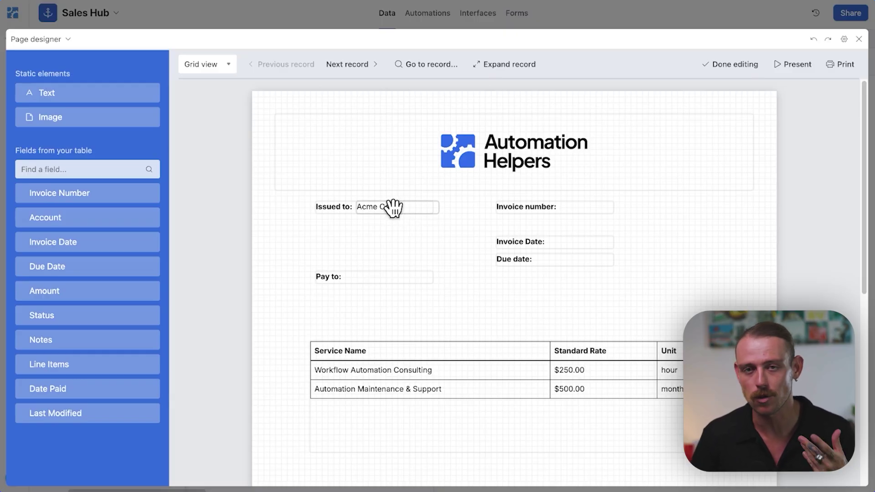
Select and then deselect the Account field on the invoice page
{"action": "left_click", "coordinate": [393, 209]}
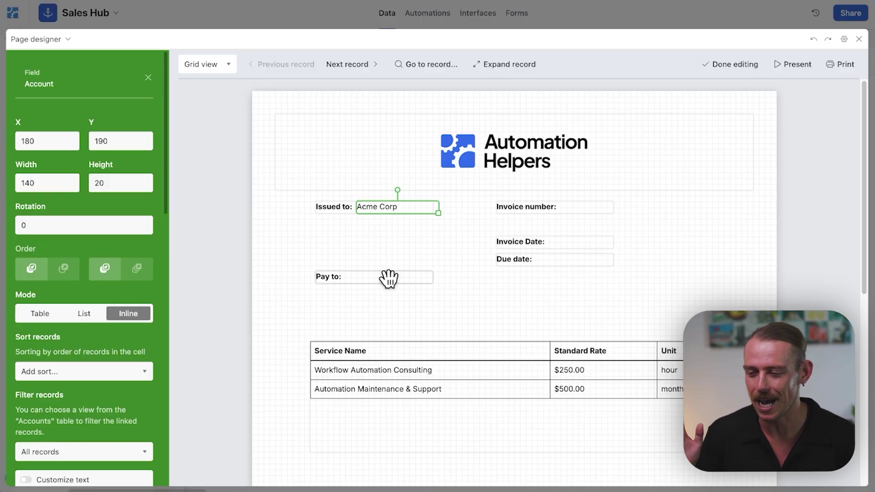
{"action": "left_click", "coordinate": [461, 304]}
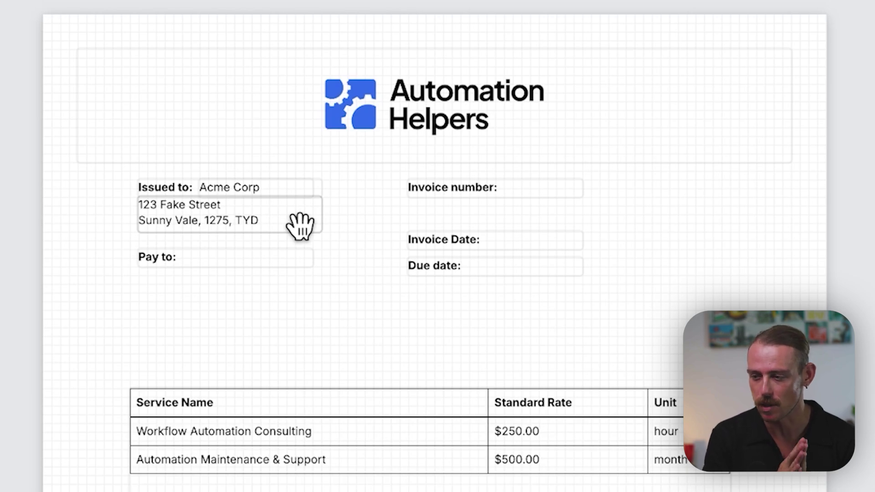
Resize the Acme Corp account field, narrowing then widening it so the name fits
{"action": "left_click", "coordinate": [268, 185]}
{"action": "left_click_drag", "start_coordinate": [317, 198], "coordinate": [238, 197]}
{"action": "left_click", "coordinate": [349, 304]}
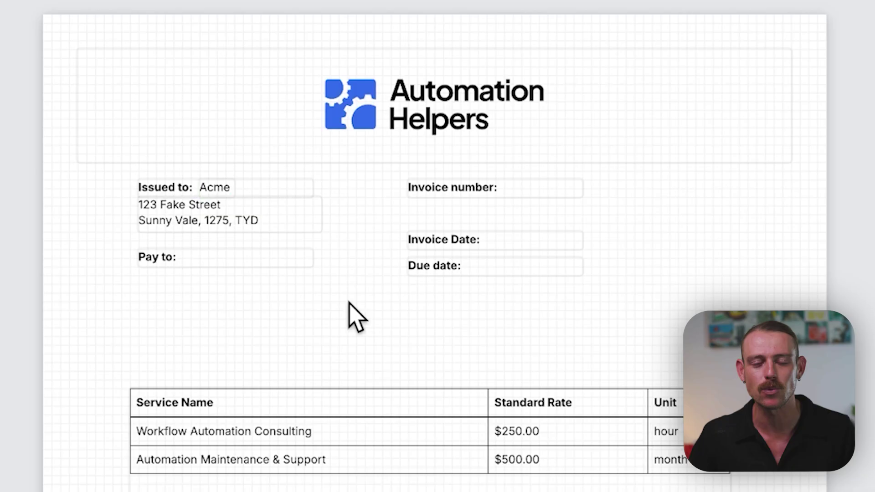
{"action": "left_click", "coordinate": [228, 188]}
{"action": "left_click_drag", "start_coordinate": [234, 198], "coordinate": [313, 197]}
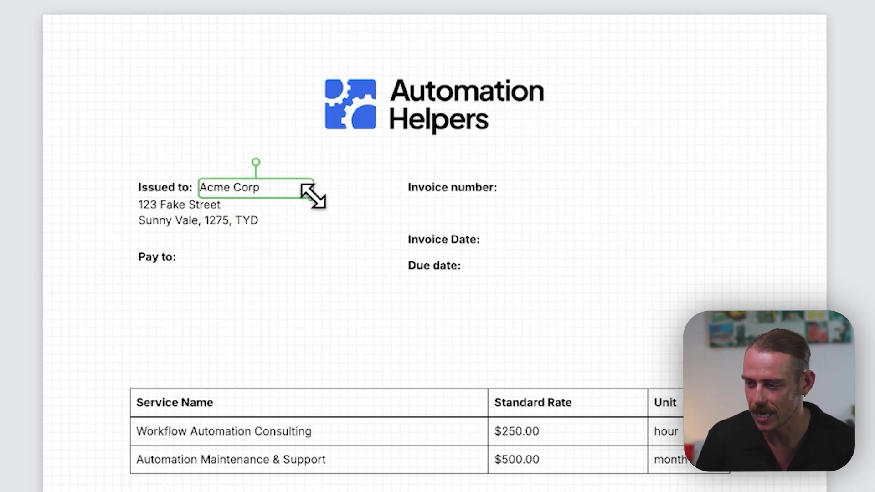
{"action": "left_click", "coordinate": [366, 315]}
{"action": "left_click", "coordinate": [308, 191]}
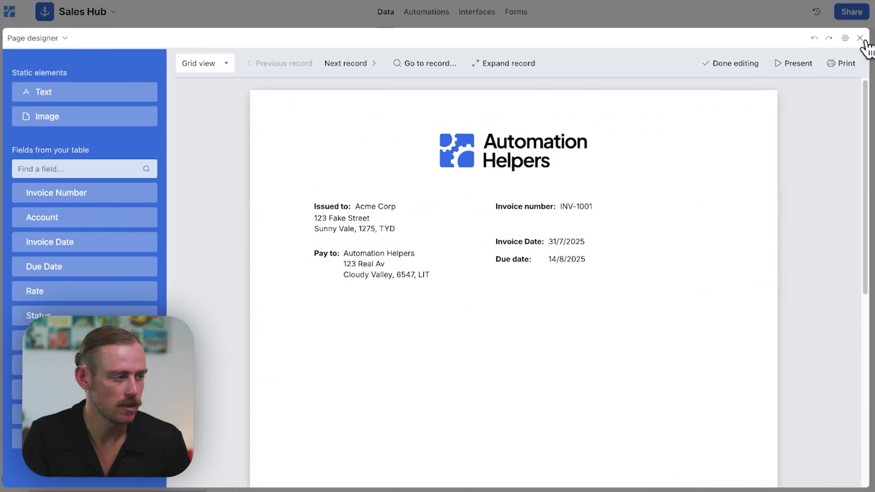
Exit the full-screen designer and extensions panel, then browse the Jobs table's columns
{"action": "left_click", "coordinate": [863, 38]}
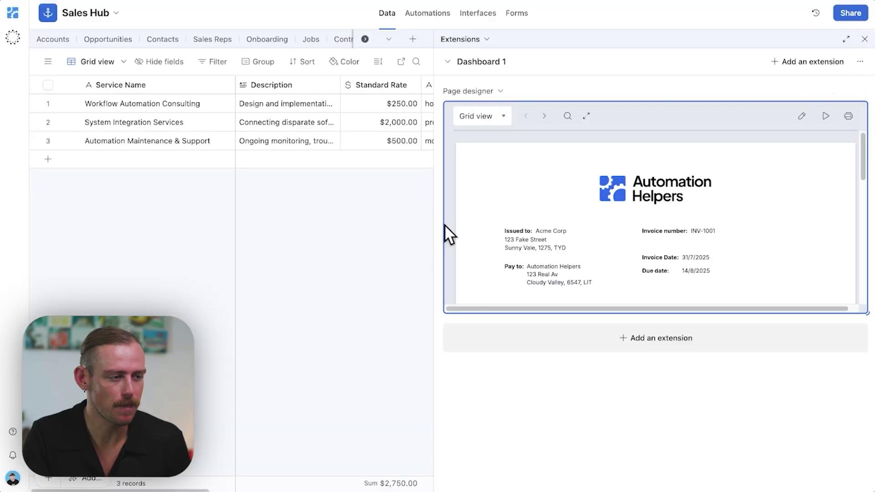
{"action": "left_click", "coordinate": [864, 39]}
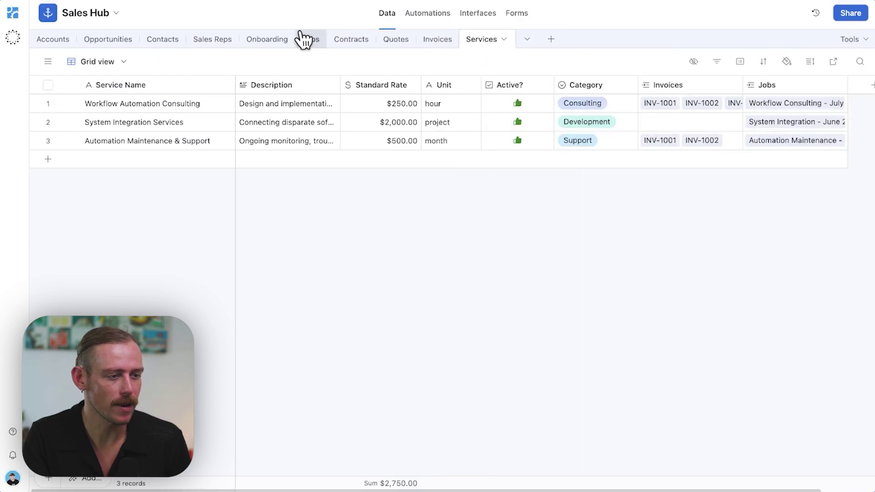
{"action": "left_click", "coordinate": [309, 39]}
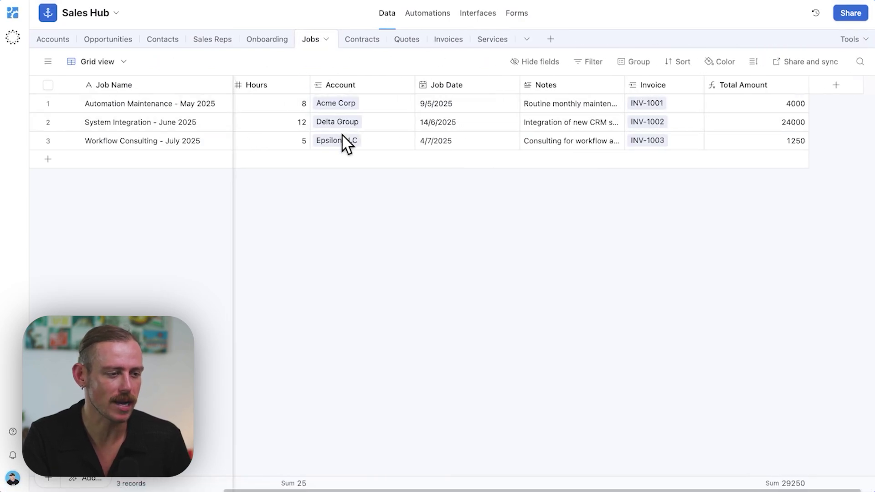
{"action": "scroll", "coordinate": [342, 137], "scroll_direction": "left", "scroll_amount": 5}
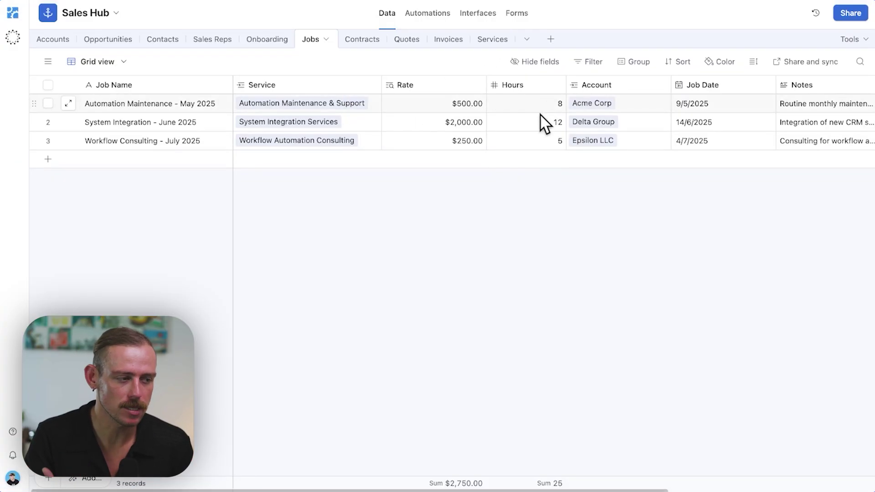
{"action": "scroll", "coordinate": [544, 124], "scroll_direction": "right", "scroll_amount": 6}
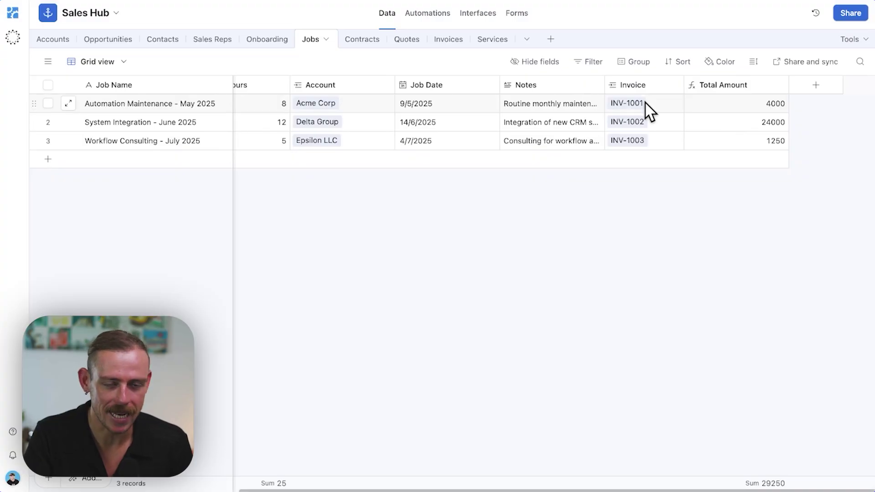
Switch to the Invoices table and scroll across to its Jobs link column
{"action": "left_click", "coordinate": [449, 40]}
{"action": "scroll", "coordinate": [587, 156], "scroll_direction": "right", "scroll_amount": 10}
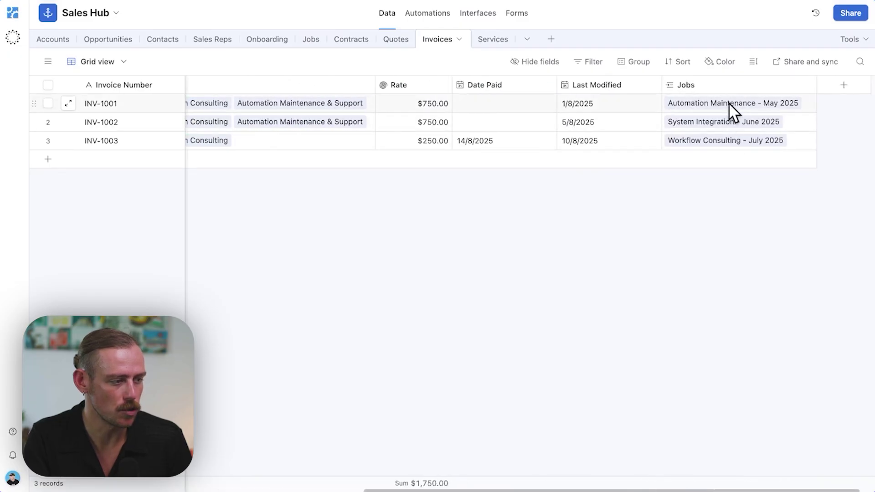
{"action": "scroll", "coordinate": [688, 151], "scroll_direction": "left", "scroll_amount": 10}
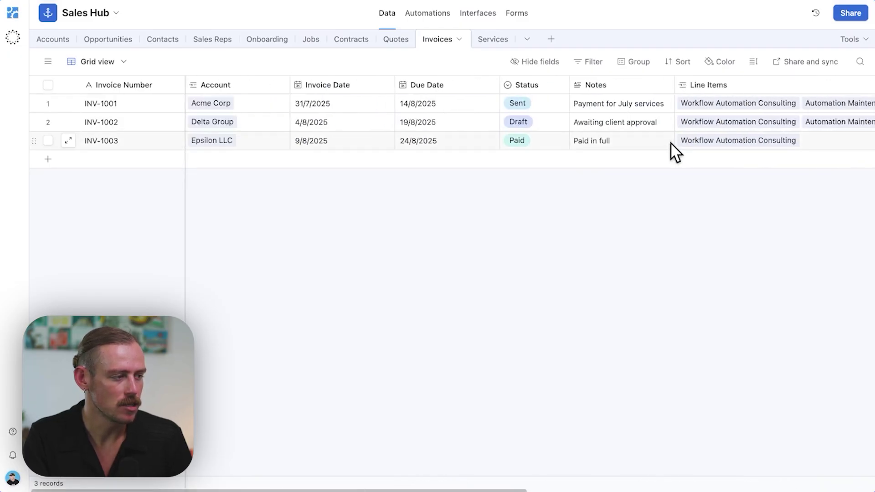
{"action": "left_click", "coordinate": [864, 40]}
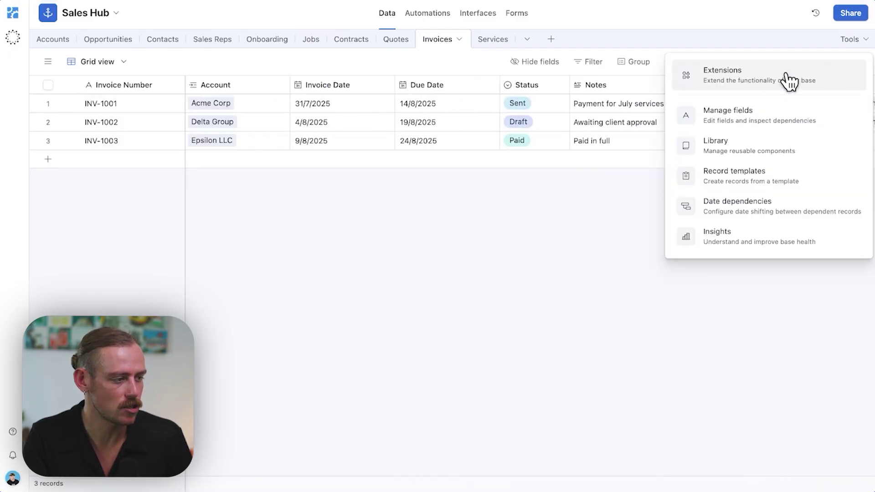
{"action": "left_click", "coordinate": [632, 234]}
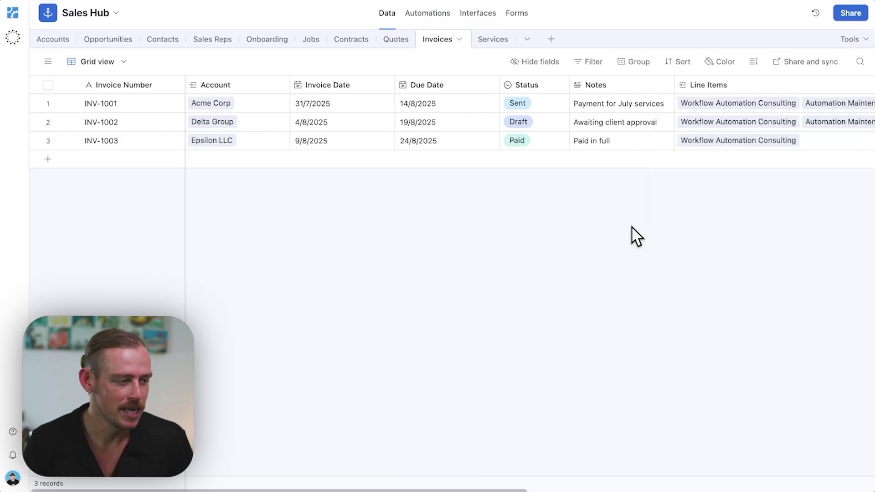
{"action": "scroll", "coordinate": [637, 236], "scroll_direction": "right", "scroll_amount": 8}
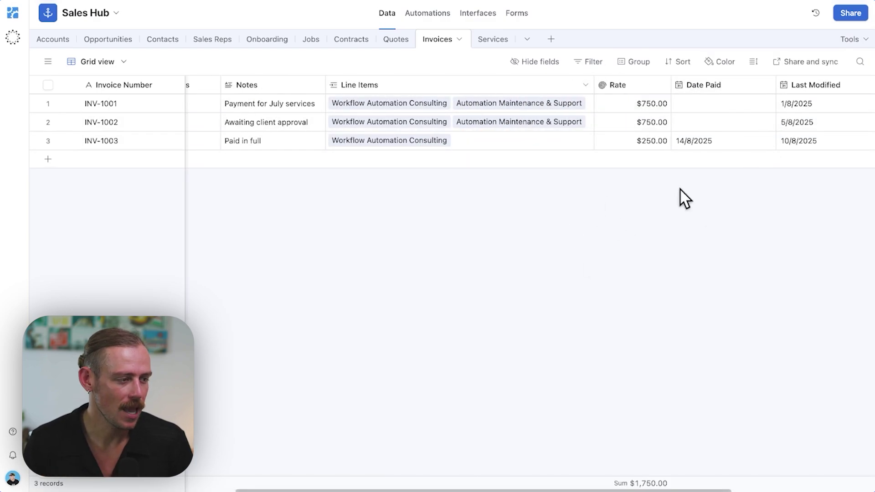
{"action": "scroll", "coordinate": [681, 160], "scroll_direction": "left", "scroll_amount": 2}
{"action": "scroll", "coordinate": [682, 162], "scroll_direction": "left", "scroll_amount": 2}
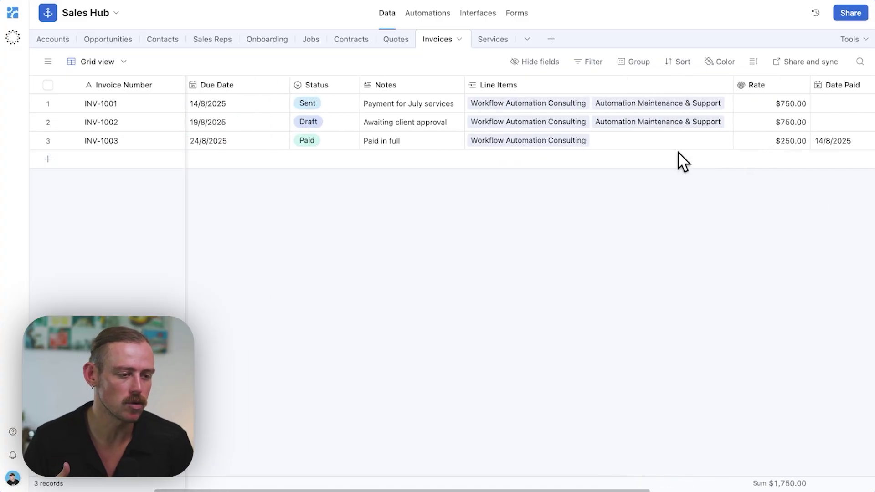
{"action": "scroll", "coordinate": [683, 161], "scroll_direction": "right", "scroll_amount": 3}
{"action": "scroll", "coordinate": [682, 161], "scroll_direction": "right", "scroll_amount": 3}
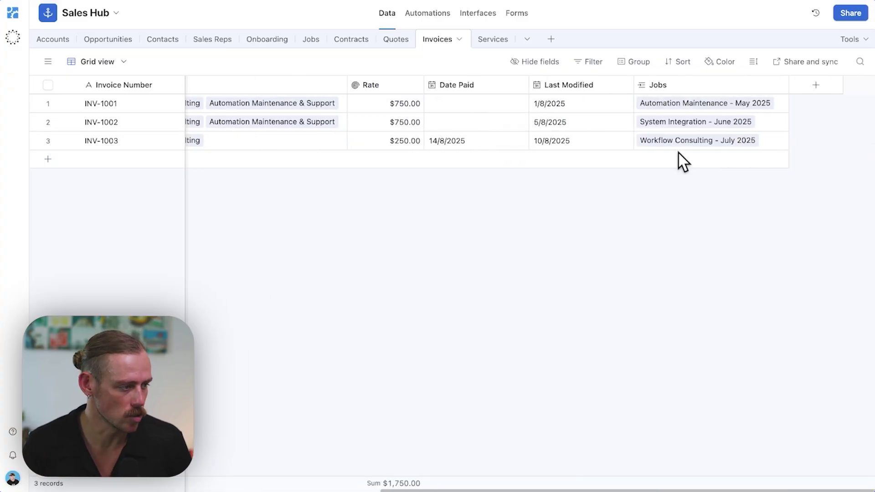
Create the Hours (from Jobs) lookup through linked Jobs and widen the Total Amount (from Jobs) column
{"action": "left_click", "coordinate": [816, 86]}
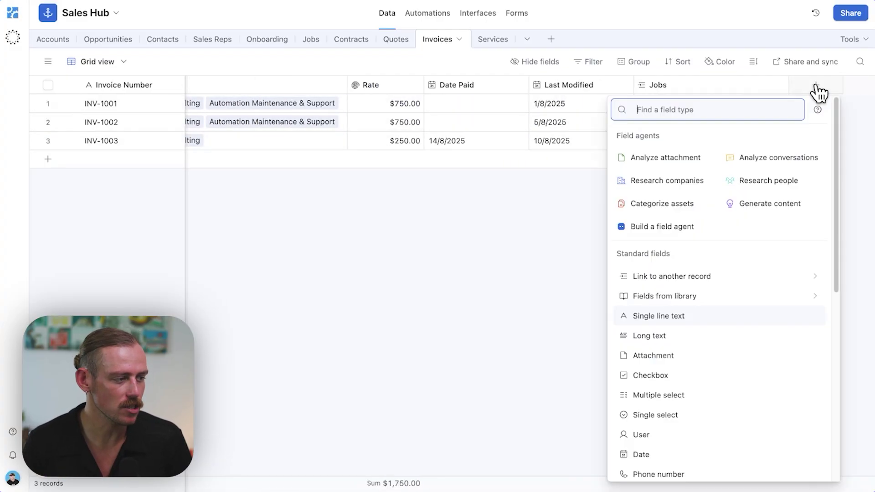
{"action": "type", "text": "look"}
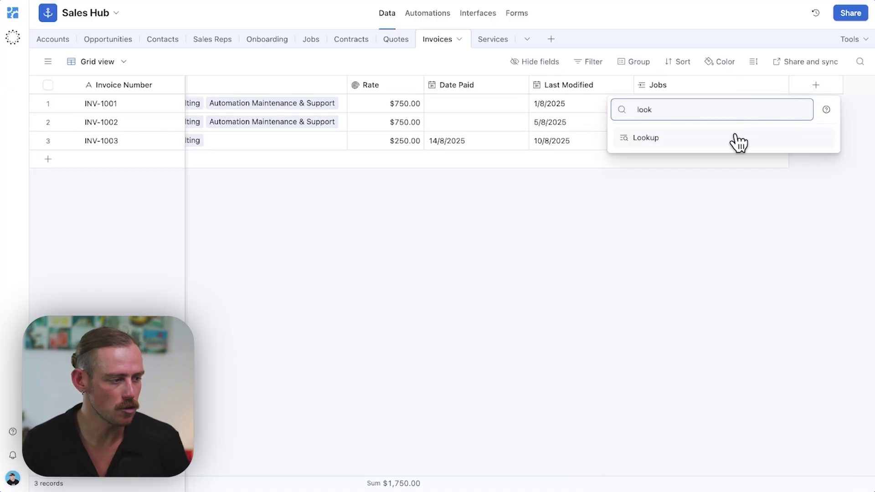
{"action": "left_click", "coordinate": [736, 143]}
{"action": "left_click", "coordinate": [679, 233]}
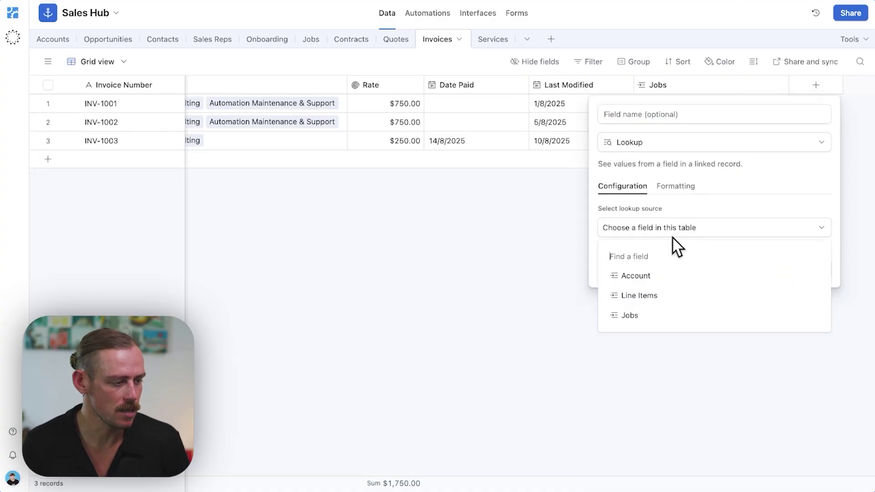
{"action": "left_click", "coordinate": [644, 316]}
{"action": "left_click", "coordinate": [676, 270]}
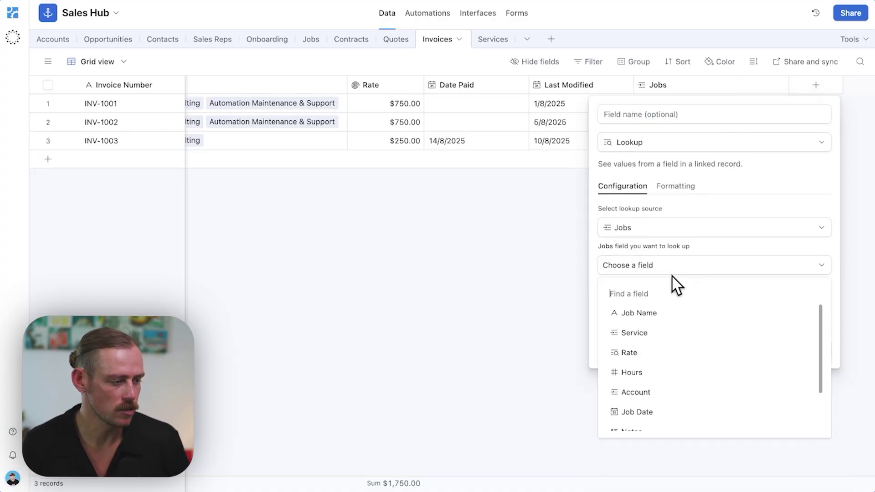
{"action": "left_click", "coordinate": [687, 358]}
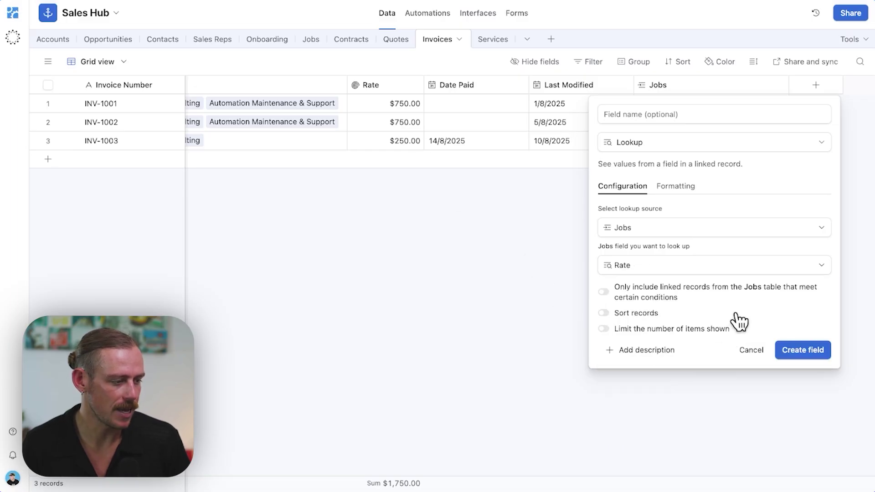
{"action": "left_click", "coordinate": [730, 266]}
{"action": "left_click", "coordinate": [658, 374]}
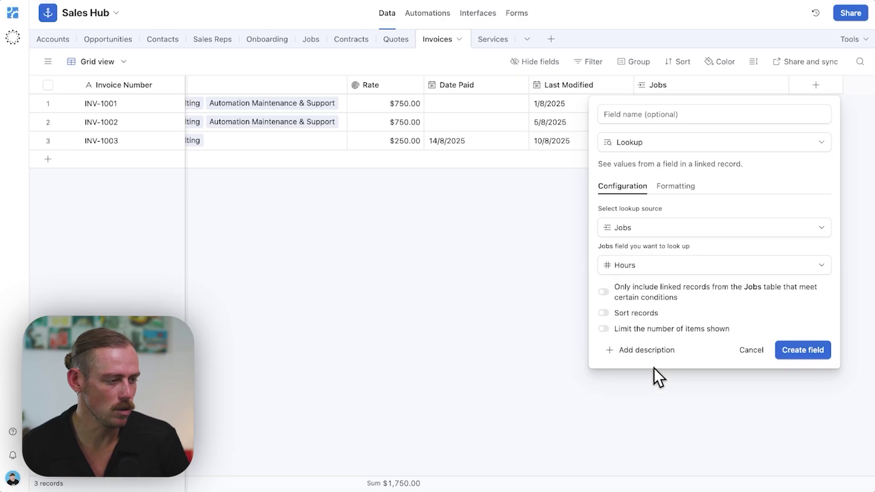
{"action": "left_click", "coordinate": [802, 355]}
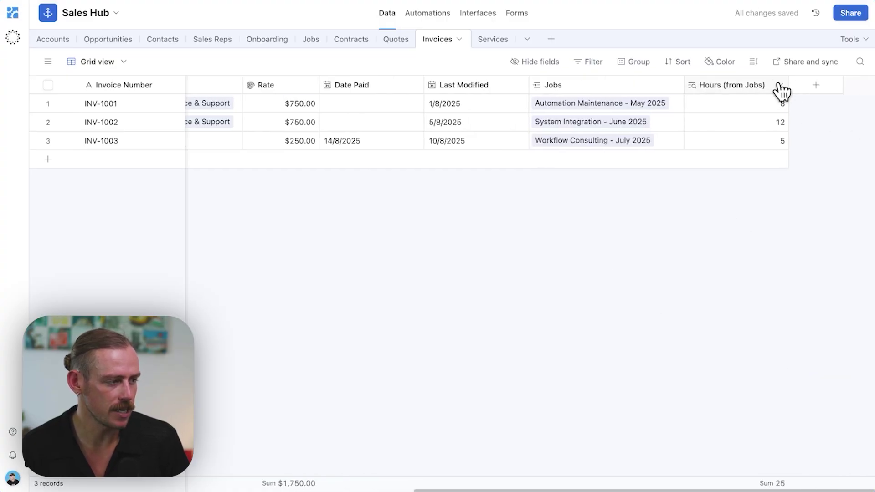
{"action": "left_click", "coordinate": [780, 85]}
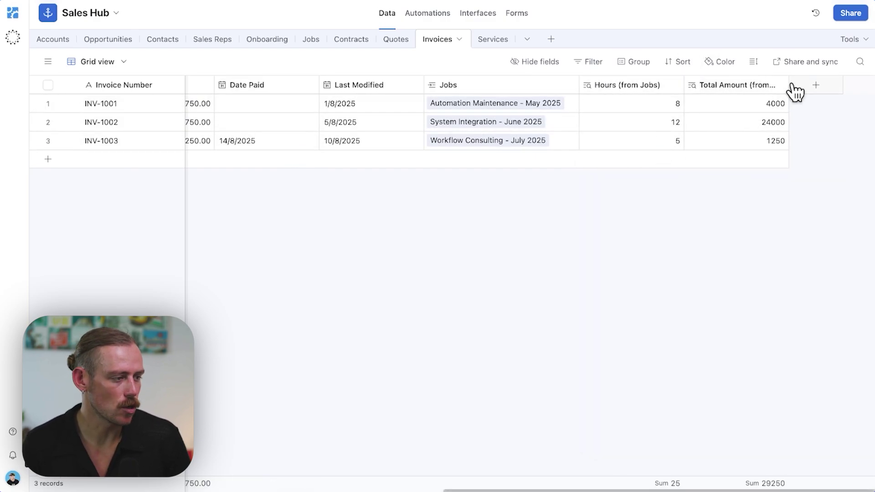
{"action": "left_click_drag", "start_coordinate": [789, 85], "coordinate": [813, 85]}
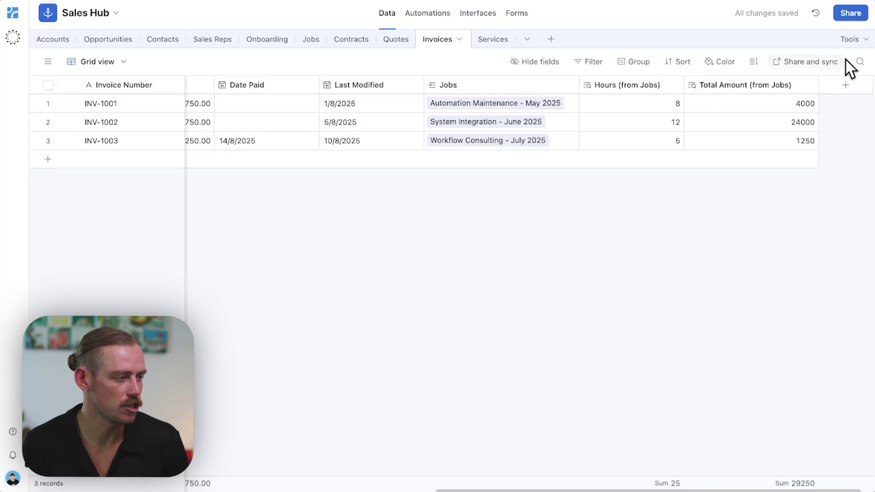
Open the Page designer extension and edit the INV-1001 invoice layout full screen
{"action": "left_click", "coordinate": [852, 40]}
{"action": "left_click", "coordinate": [779, 82]}
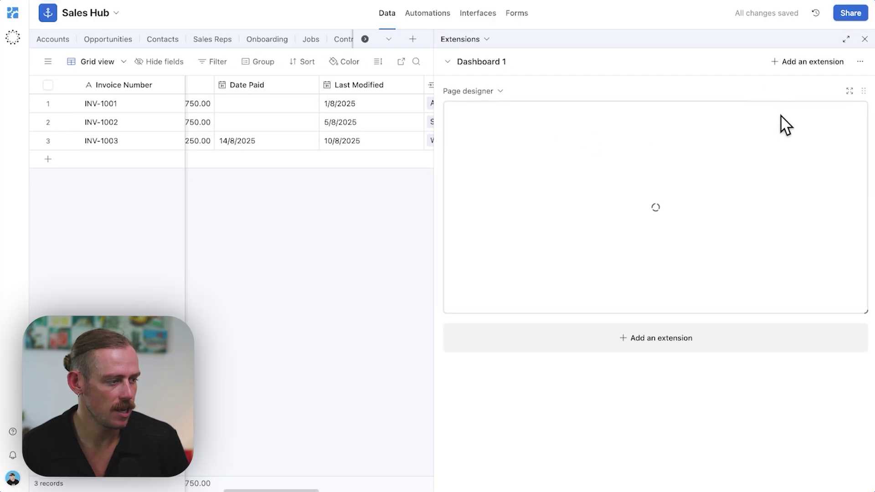
{"action": "left_click", "coordinate": [800, 117]}
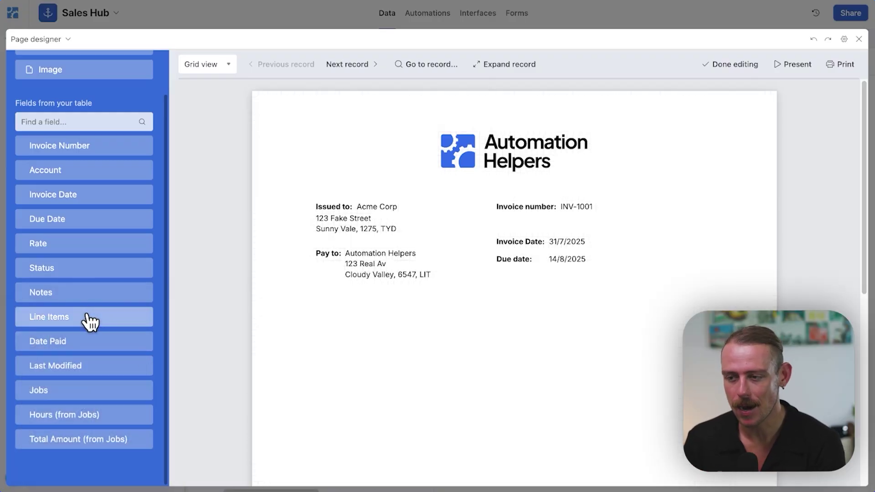
Place the Line Items table at X 80, Y 360 below the payer details, then close the designer
{"action": "left_click", "coordinate": [89, 320]}
{"action": "left_click_drag", "start_coordinate": [484, 324], "coordinate": [729, 371]}
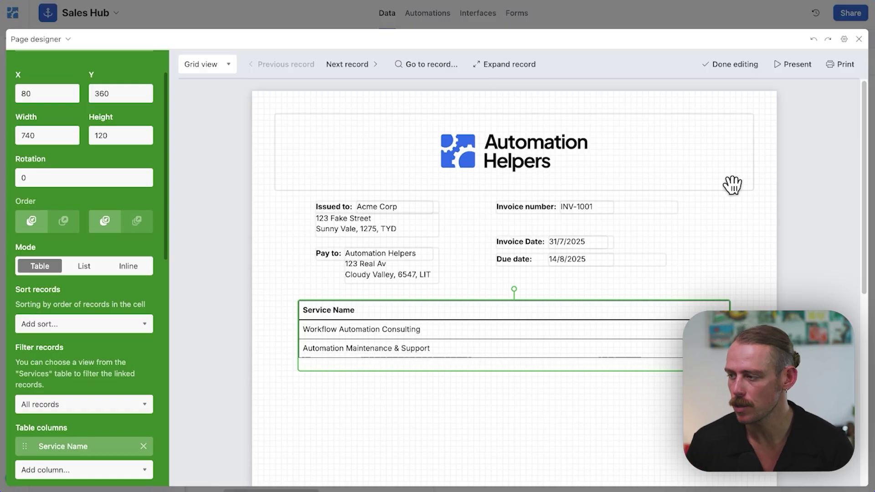
{"action": "left_click", "coordinate": [859, 40]}
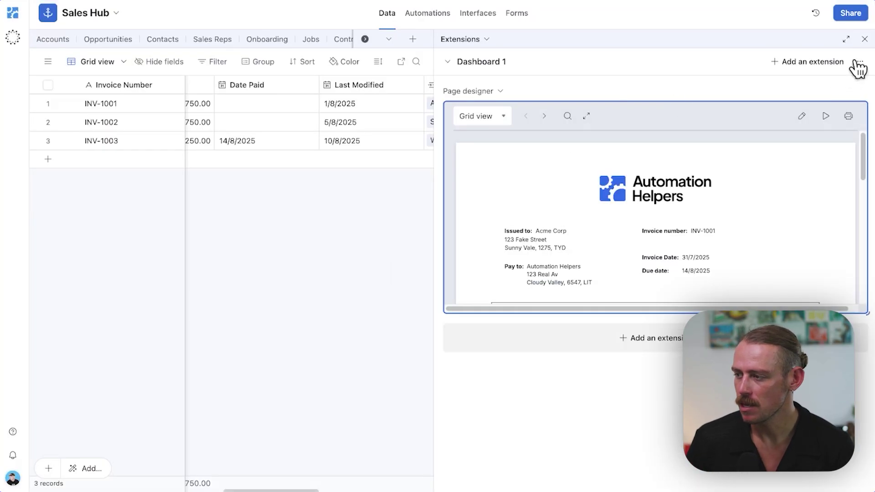
{"action": "left_click", "coordinate": [865, 39]}
{"action": "scroll", "coordinate": [501, 155], "scroll_direction": "right", "scroll_amount": 2}
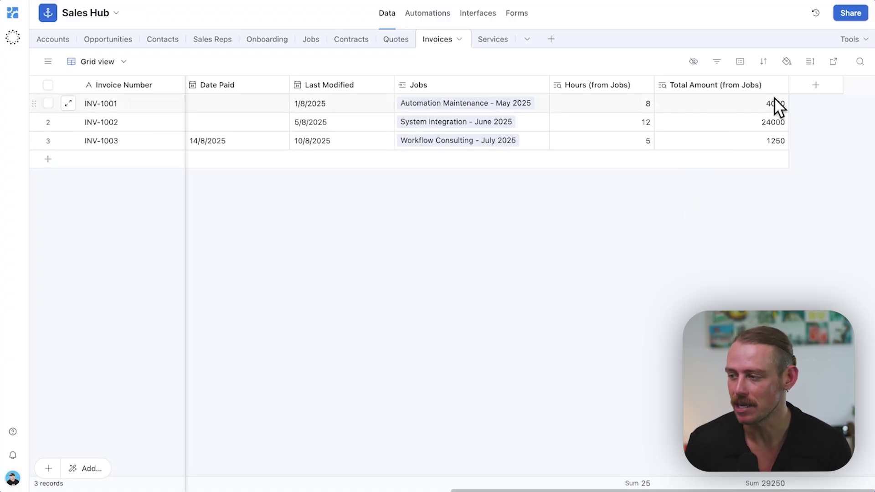
{"action": "left_click", "coordinate": [860, 40]}
{"action": "left_click", "coordinate": [782, 83]}
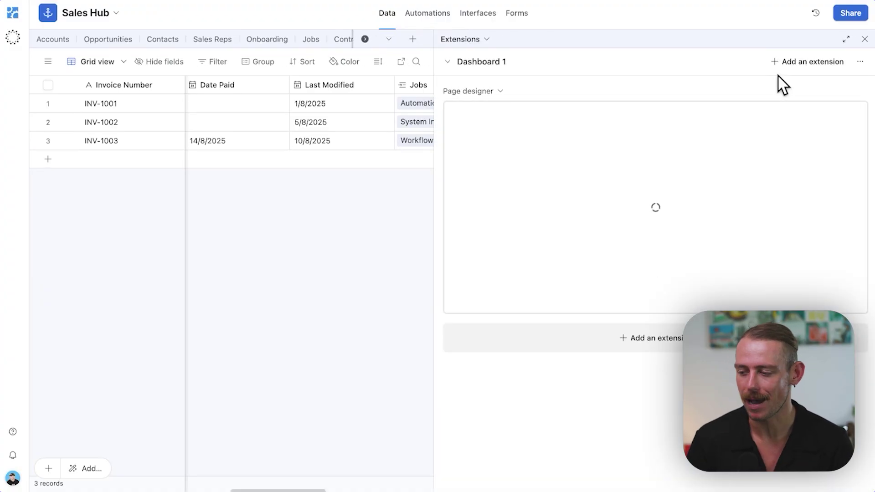
{"action": "scroll", "coordinate": [283, 205], "scroll_direction": "left", "scroll_amount": 6}
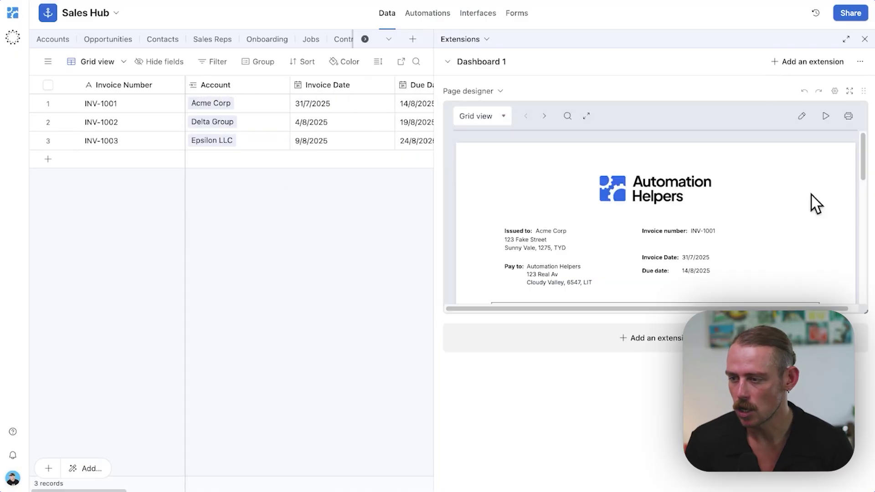
Reopen the layout editor and delete the Services line-items table from the invoice
{"action": "left_click", "coordinate": [803, 116]}
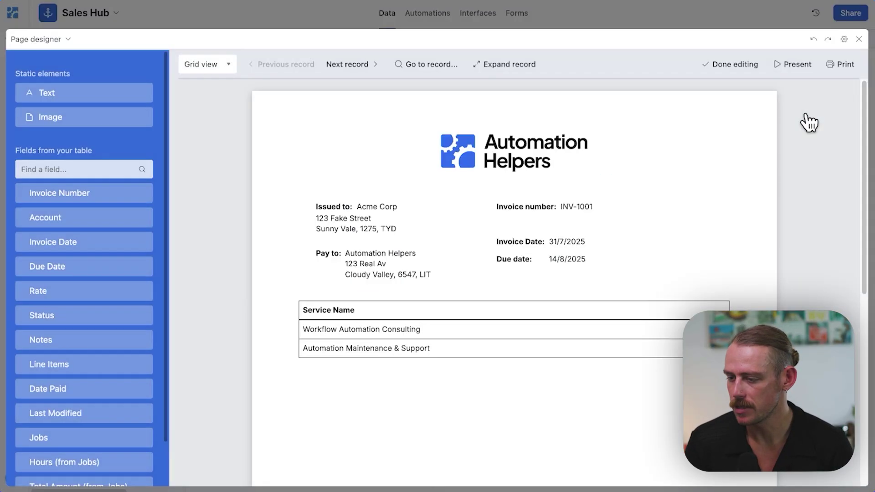
{"action": "left_click", "coordinate": [373, 327]}
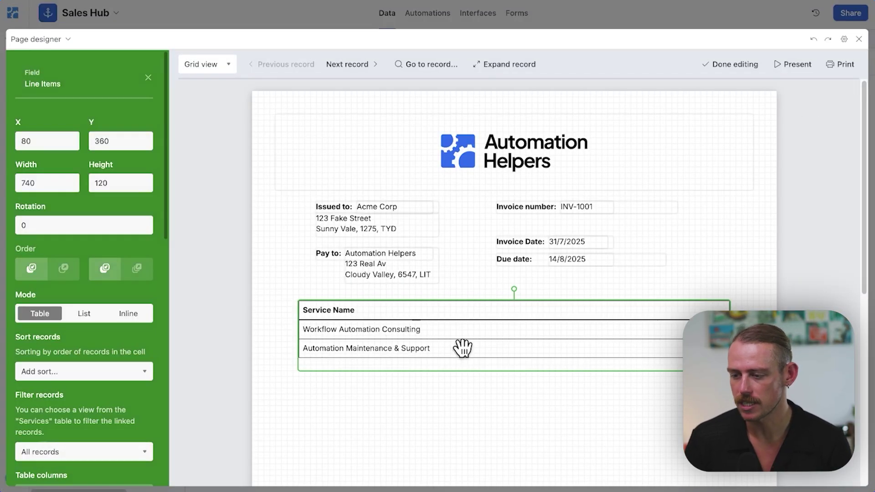
{"action": "scroll", "coordinate": [131, 364], "scroll_direction": "down", "scroll_amount": 3}
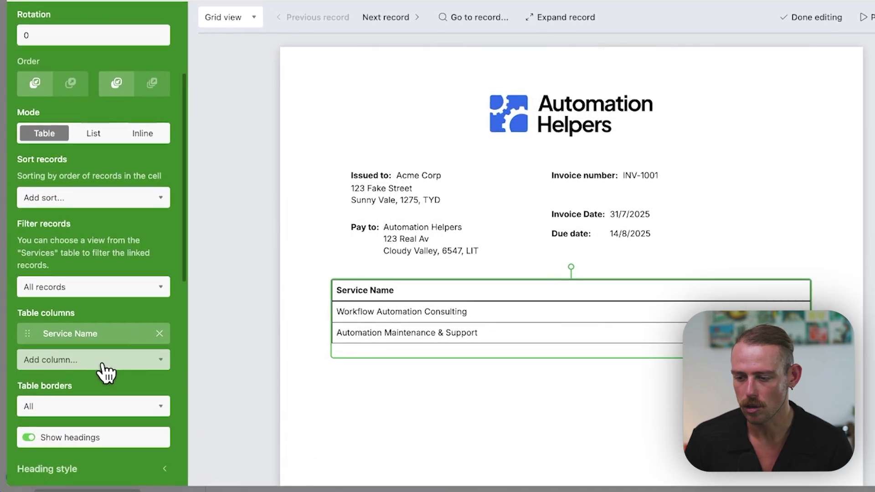
{"action": "left_click", "coordinate": [102, 365]}
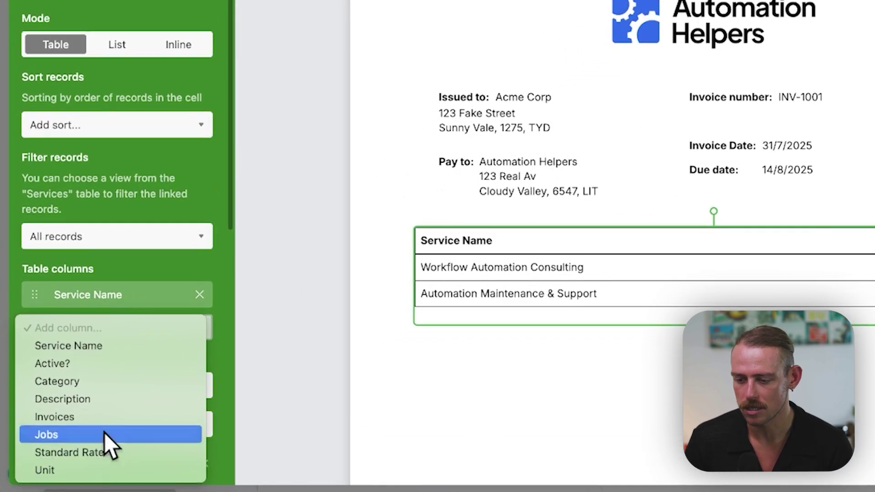
{"action": "left_click", "coordinate": [56, 433]}
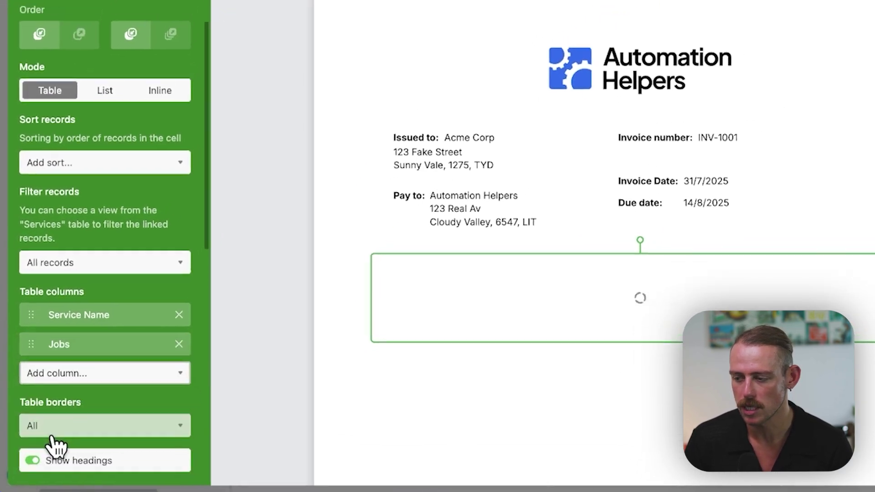
{"action": "left_click", "coordinate": [744, 424]}
{"action": "left_click", "coordinate": [585, 340]}
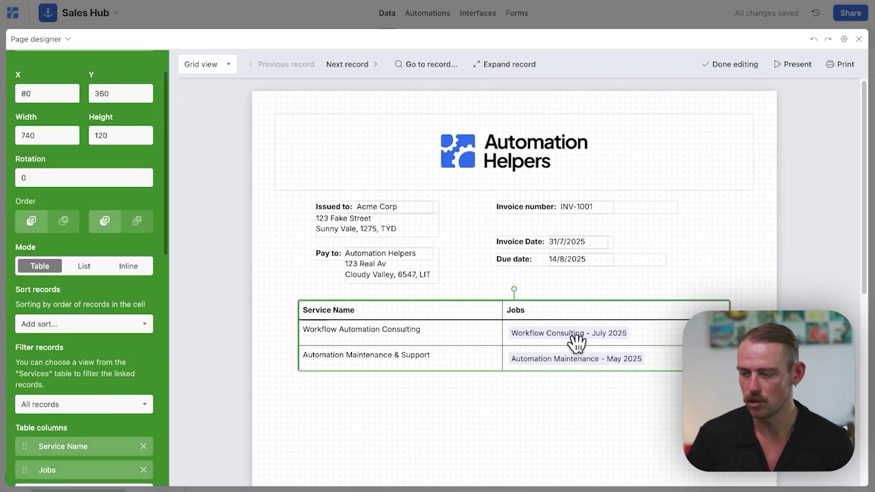
{"action": "key", "text": "Delete"}
Place a wide Jobs table with Hours, Total Amount and Rate columns, Rate second
{"action": "left_click_drag", "start_coordinate": [78, 392], "coordinate": [359, 361]}
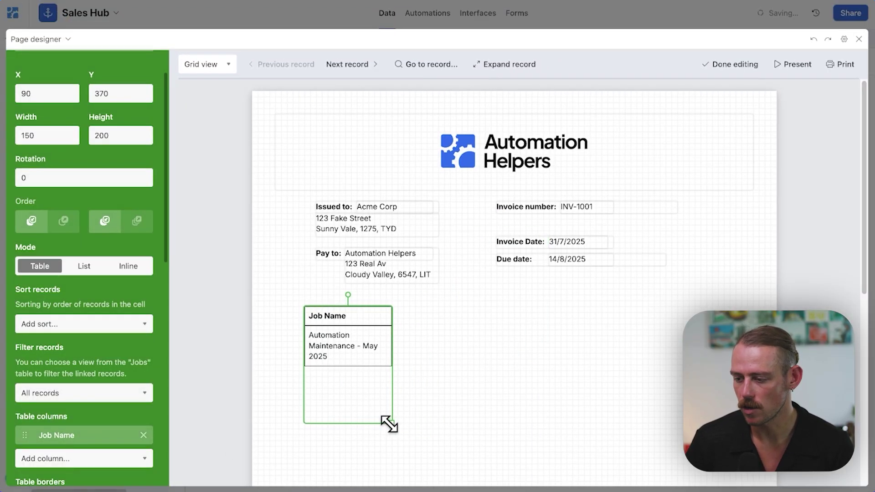
{"action": "left_click_drag", "start_coordinate": [389, 424], "coordinate": [736, 394]}
{"action": "scroll", "coordinate": [117, 340], "scroll_direction": "down", "scroll_amount": 4}
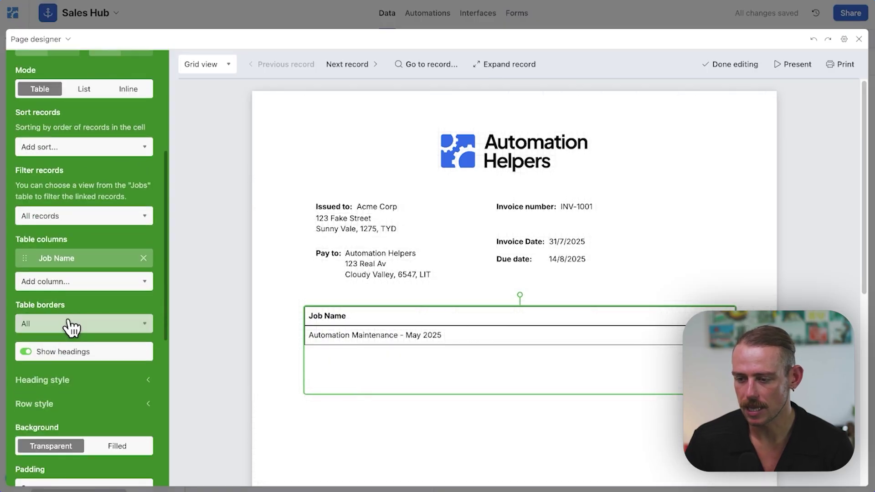
{"action": "left_click", "coordinate": [48, 283]}
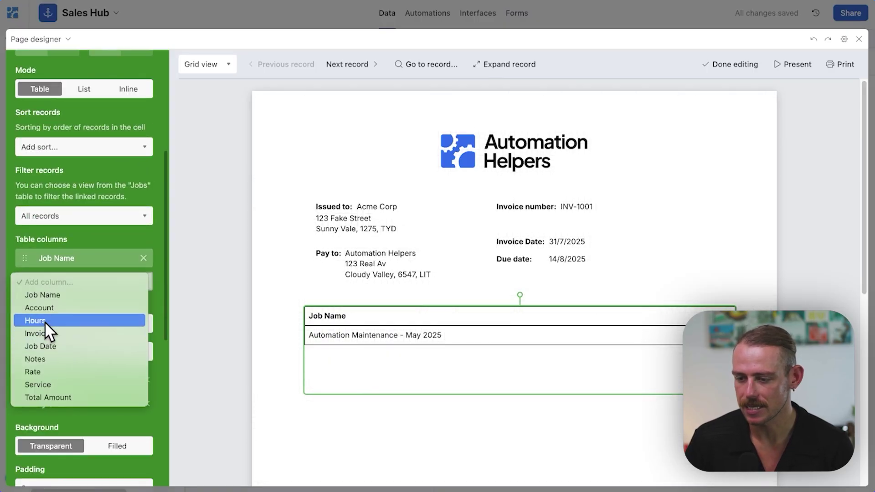
{"action": "left_click", "coordinate": [45, 321]}
{"action": "left_click", "coordinate": [51, 305]}
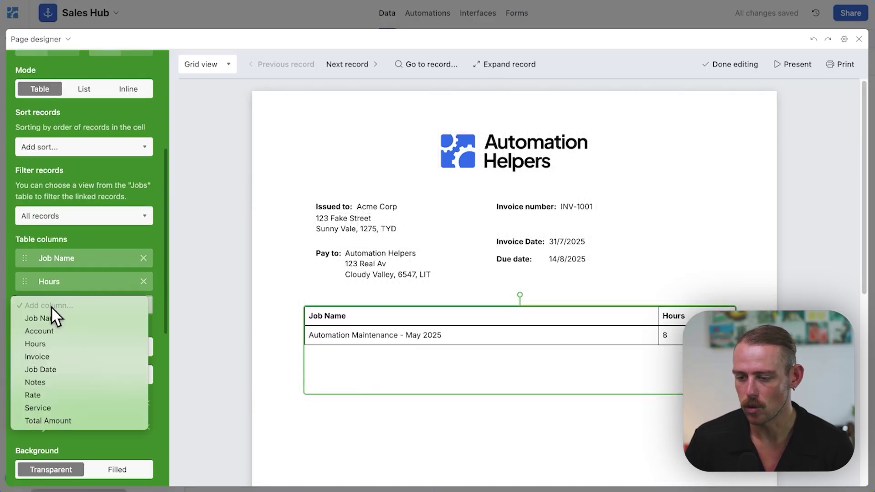
{"action": "left_click", "coordinate": [64, 420]}
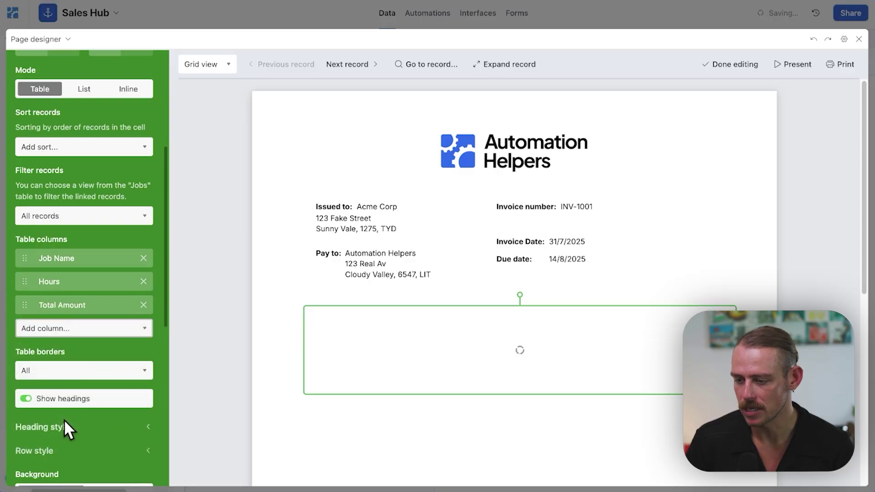
{"action": "left_click", "coordinate": [54, 319]}
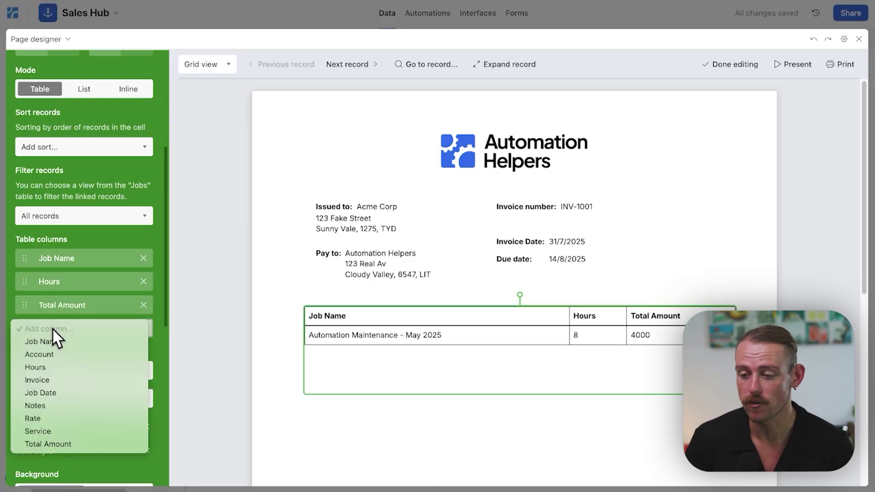
{"action": "left_click", "coordinate": [41, 416]}
{"action": "left_click_drag", "start_coordinate": [23, 328], "coordinate": [26, 279]}
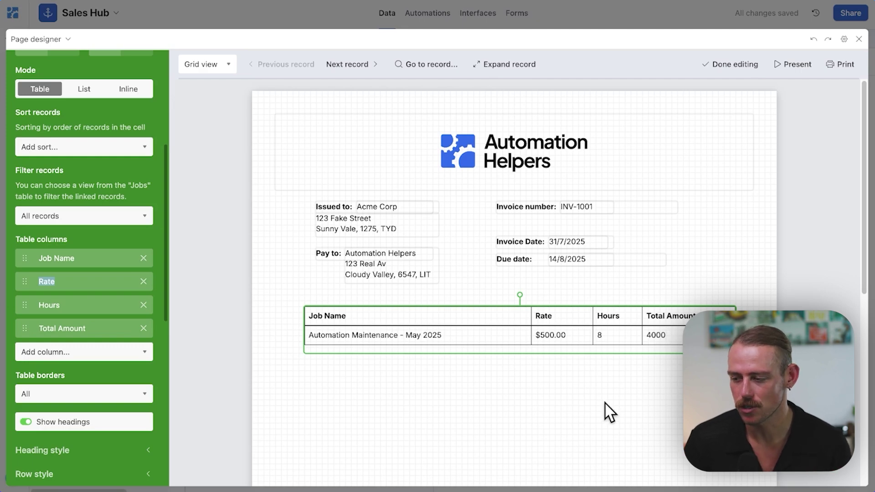
{"action": "scroll", "coordinate": [604, 399], "scroll_direction": "down", "scroll_amount": 3}
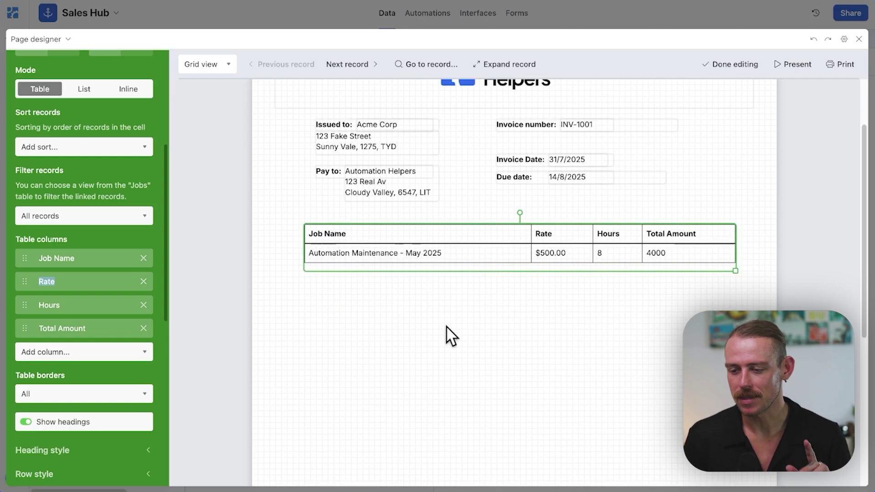
Stretch the Jobs line-item table downward so it fills more of the invoice page
{"action": "left_click_drag", "start_coordinate": [734, 271], "coordinate": [735, 435]}
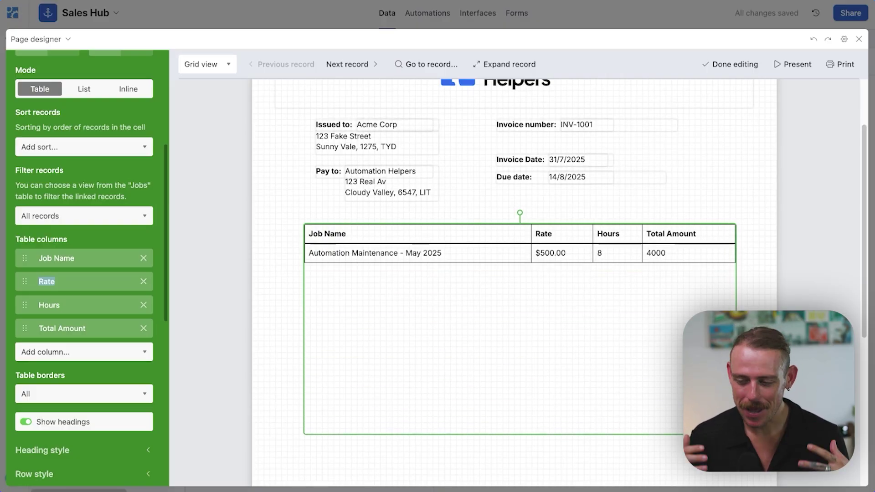
{"action": "scroll", "coordinate": [674, 366], "scroll_direction": "down", "scroll_amount": 3}
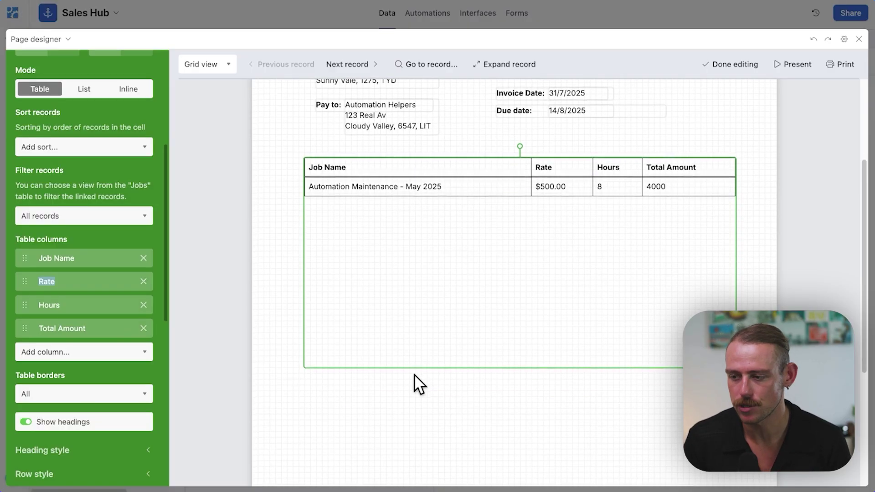
{"action": "scroll", "coordinate": [415, 378], "scroll_direction": "down", "scroll_amount": 5}
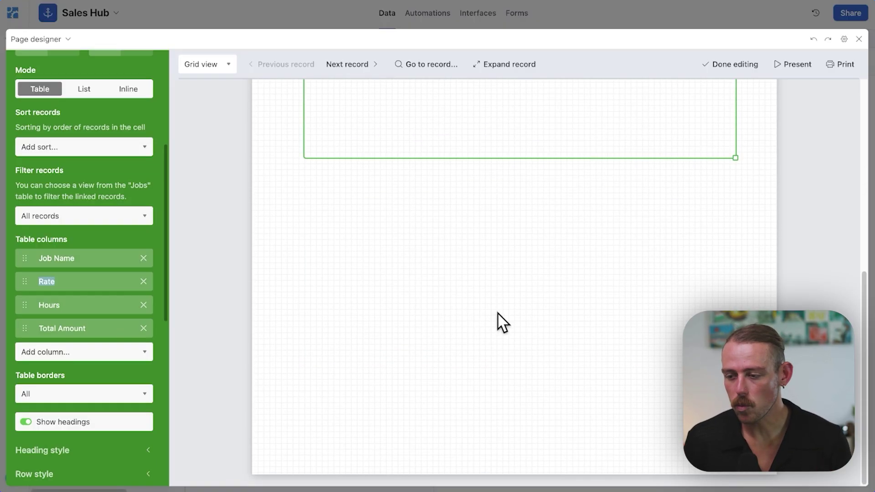
Add a 320×190 static text block at the lower left reading 'Pay Details'
{"action": "left_click", "coordinate": [184, 251]}
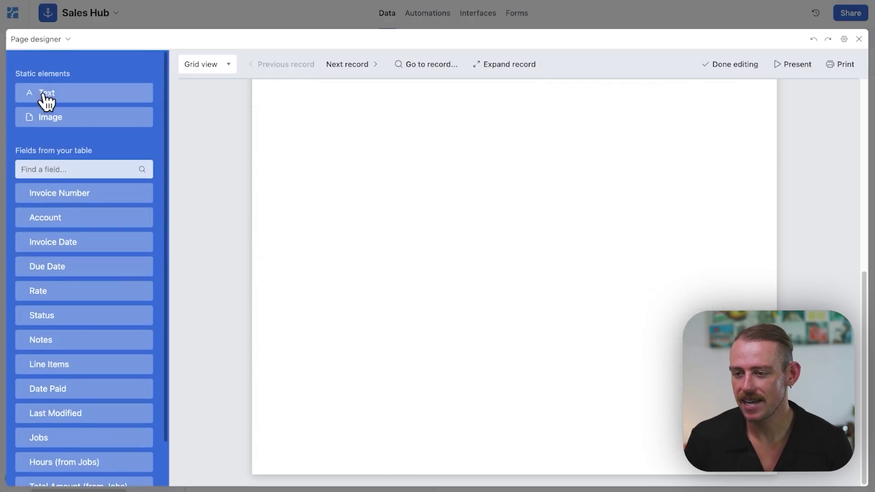
{"action": "left_click", "coordinate": [47, 97]}
{"action": "left_click_drag", "start_coordinate": [493, 288], "coordinate": [346, 350]}
{"action": "left_click_drag", "start_coordinate": [417, 352], "coordinate": [485, 449]}
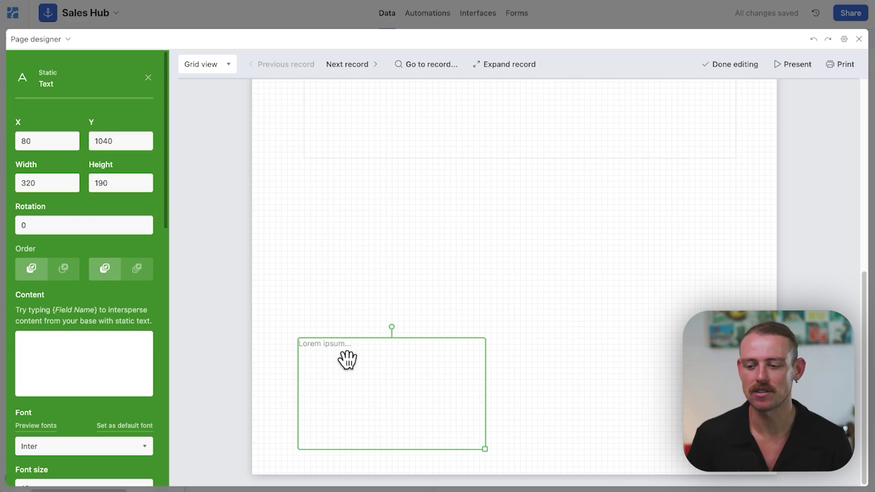
{"action": "left_click", "coordinate": [108, 349]}
{"action": "type", "text": "Pay etails"}
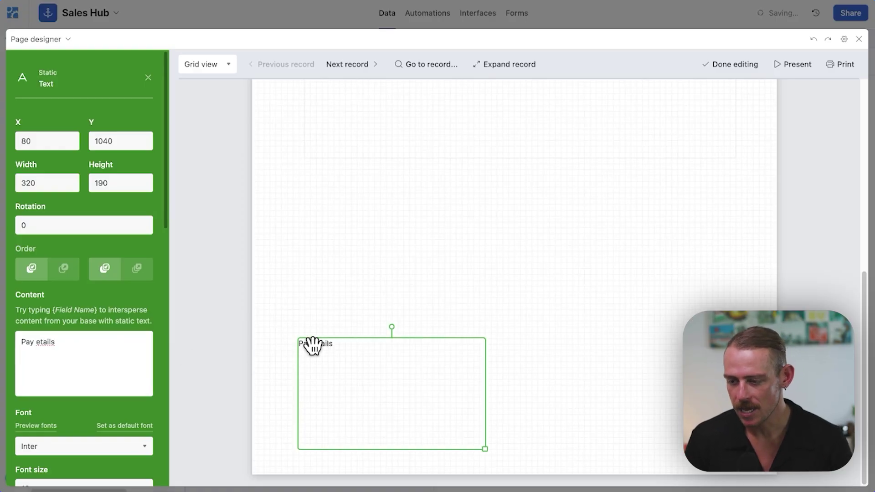
{"action": "left_click", "coordinate": [43, 349]}
{"action": "left_click", "coordinate": [37, 344]}
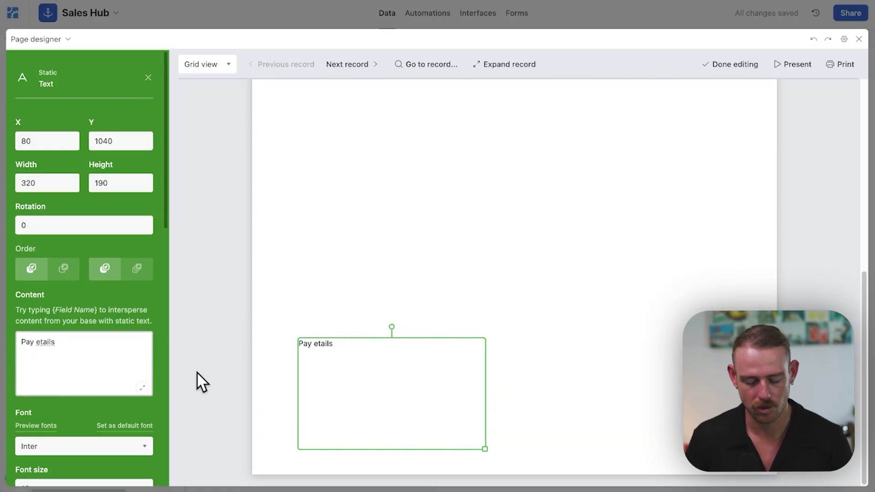
{"action": "type", "text": "D"}
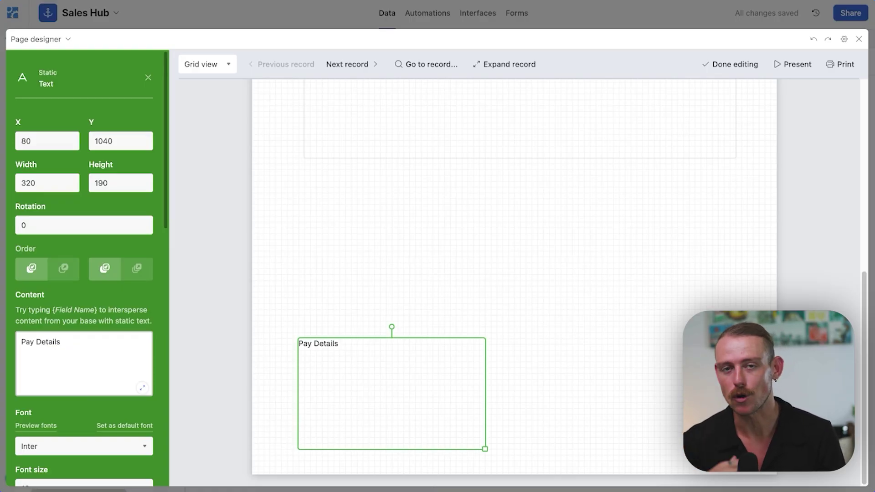
{"action": "scroll", "coordinate": [542, 328], "scroll_direction": "up", "scroll_amount": 10}
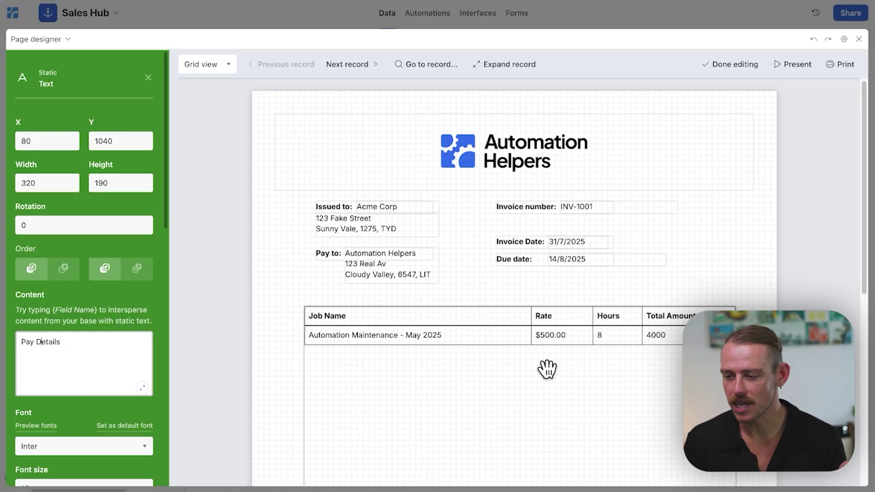
Finish the layout, cancel out of the print dialog, and close the full-screen designer
{"action": "left_click", "coordinate": [740, 66]}
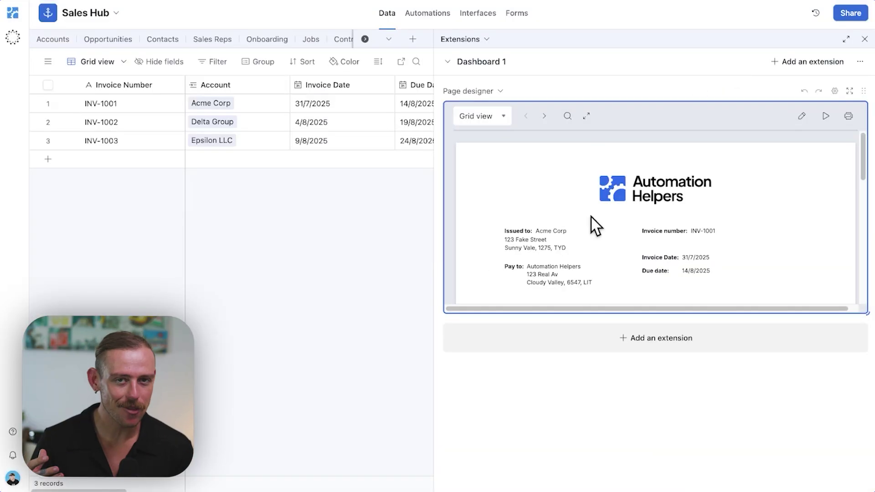
{"action": "left_click", "coordinate": [849, 117]}
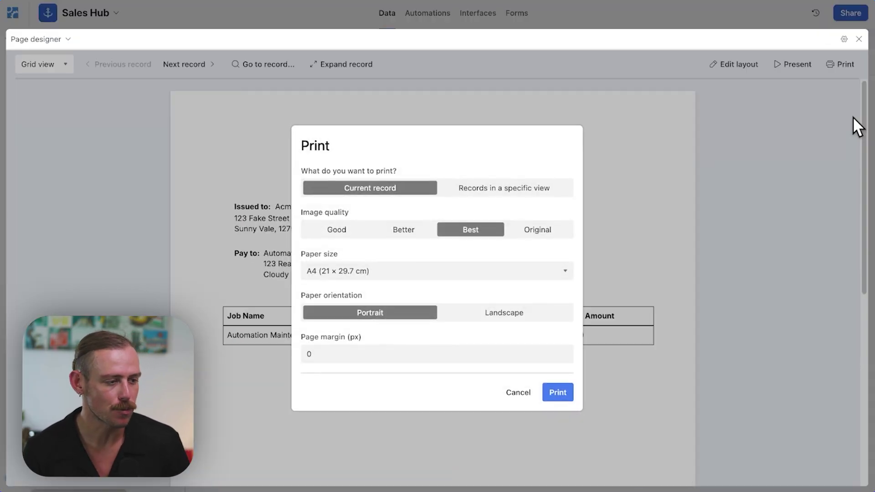
{"action": "left_click", "coordinate": [519, 393]}
{"action": "left_click", "coordinate": [859, 39]}
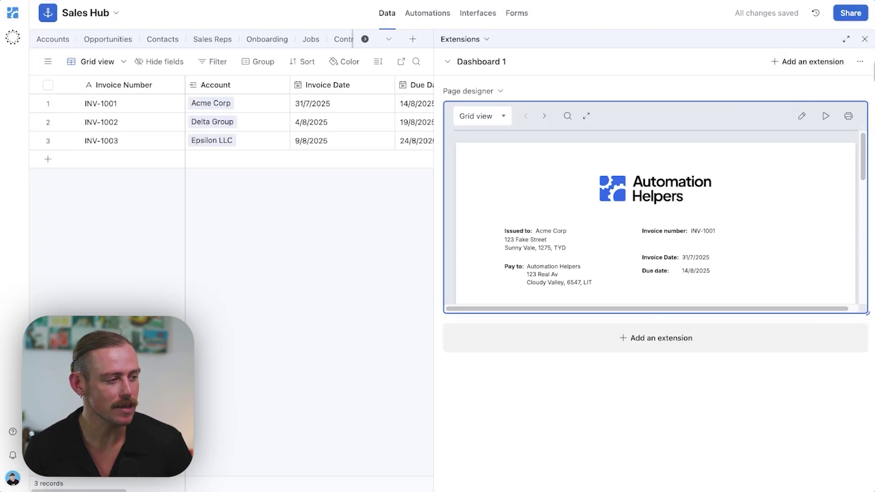
Close the extensions panel and create an Attachment-type field called Attachments in Invoices
{"action": "left_click", "coordinate": [865, 39]}
{"action": "scroll", "coordinate": [352, 111], "scroll_direction": "right", "scroll_amount": 10}
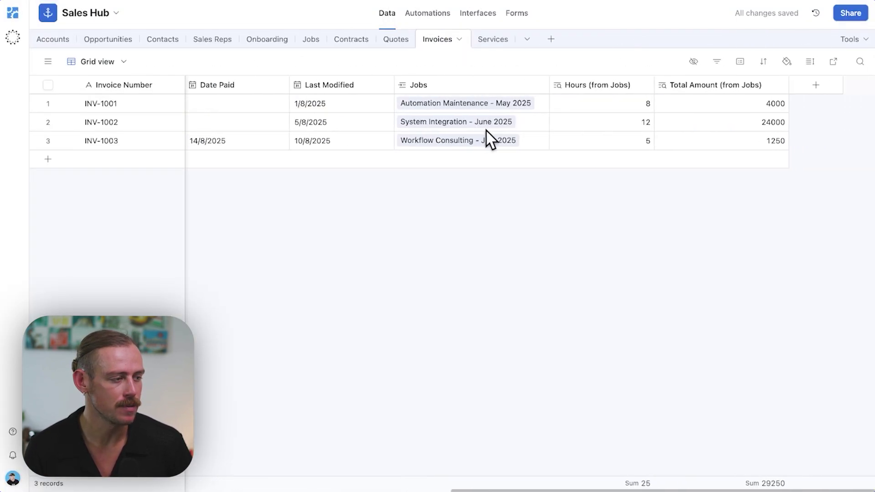
{"action": "left_click", "coordinate": [815, 86]}
{"action": "type", "text": "file"}
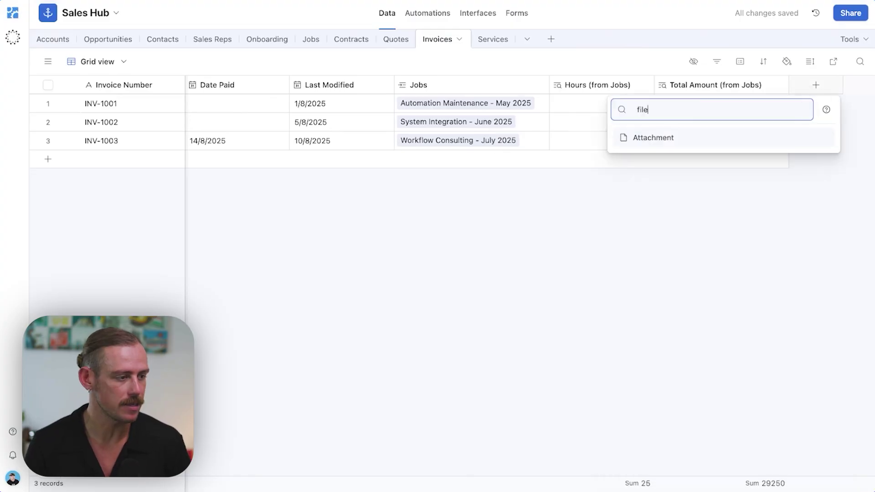
{"action": "left_click", "coordinate": [724, 139]}
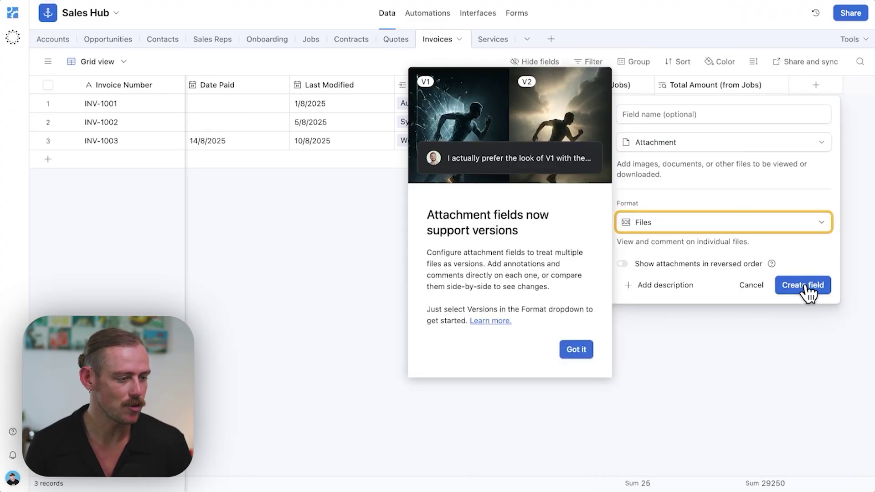
{"action": "left_click", "coordinate": [752, 287]}
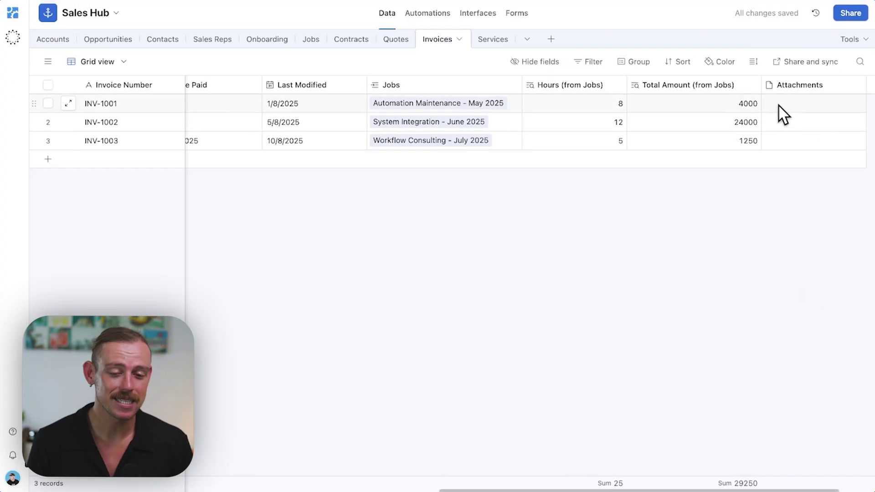